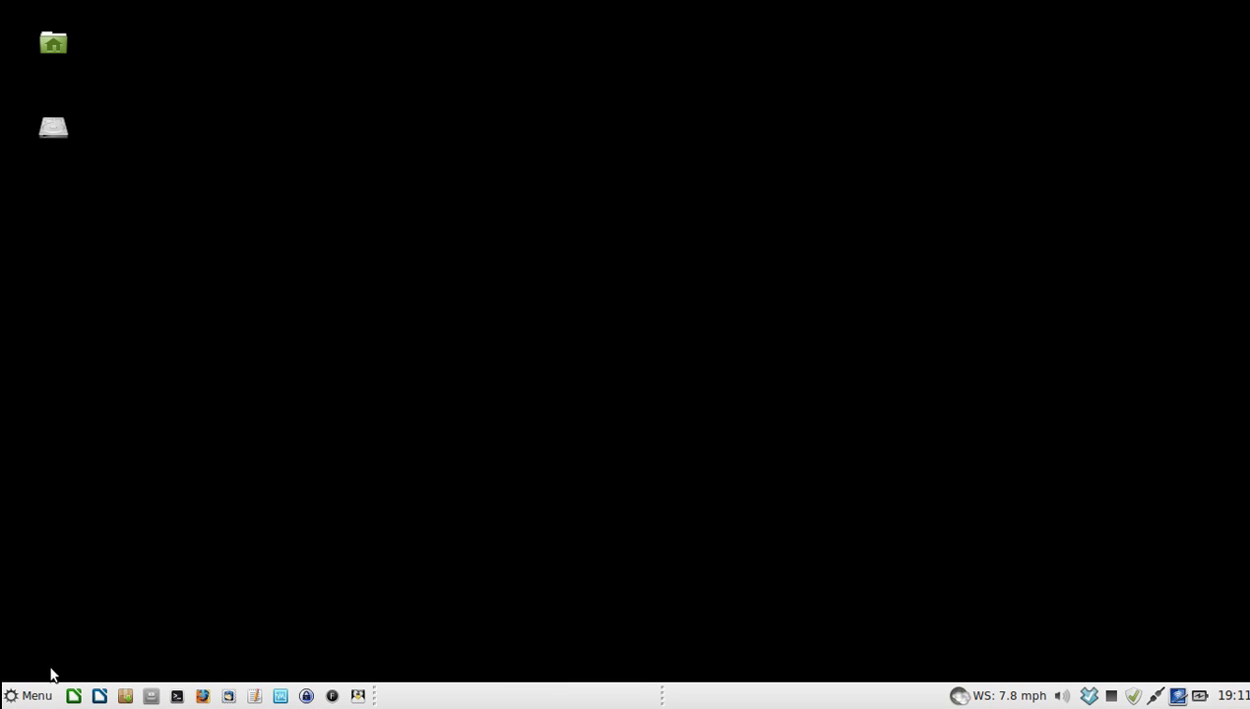
# - Launch the Synaptic Package Manager and authenticate with the account password
pyautogui.click(37, 696)
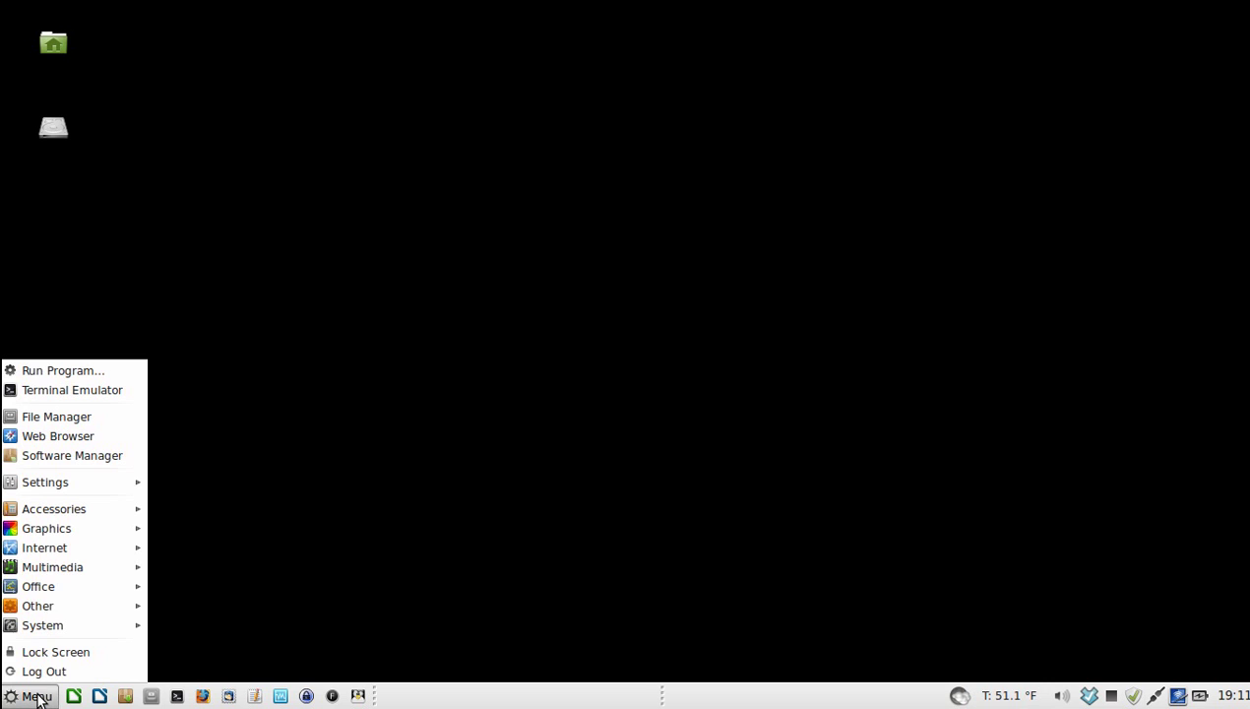
pyautogui.moveTo(61, 630)
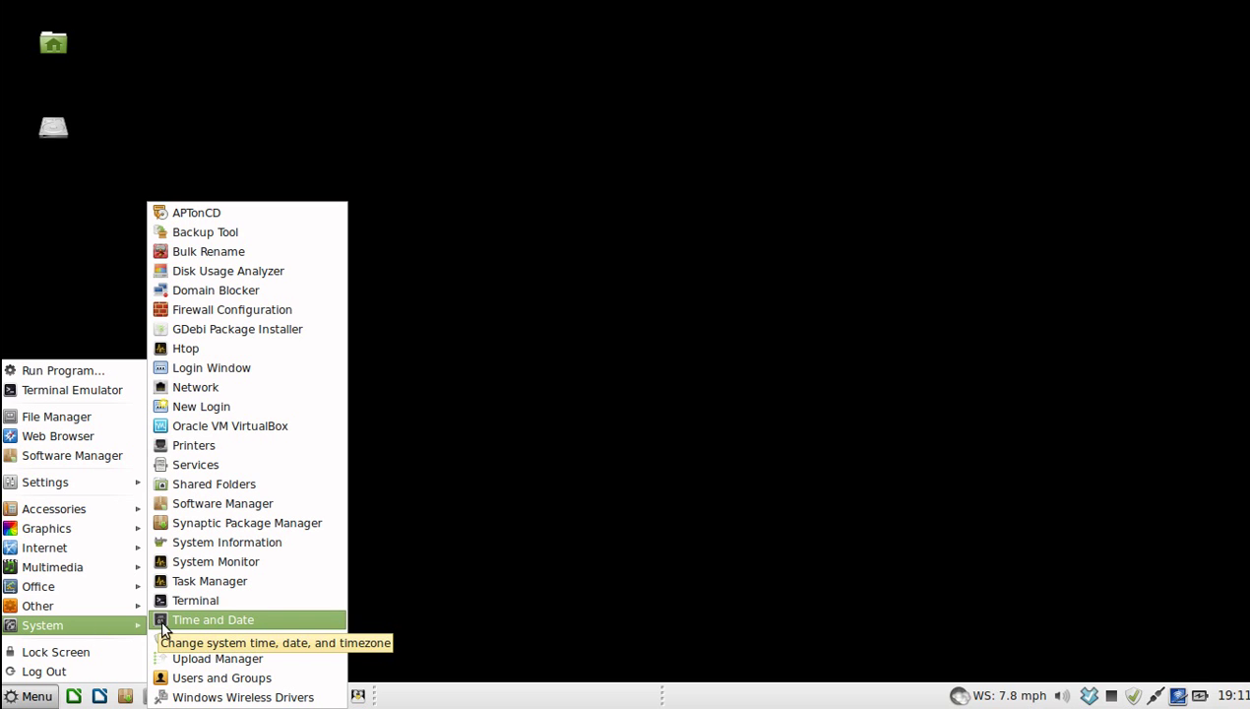
pyautogui.click(263, 522)
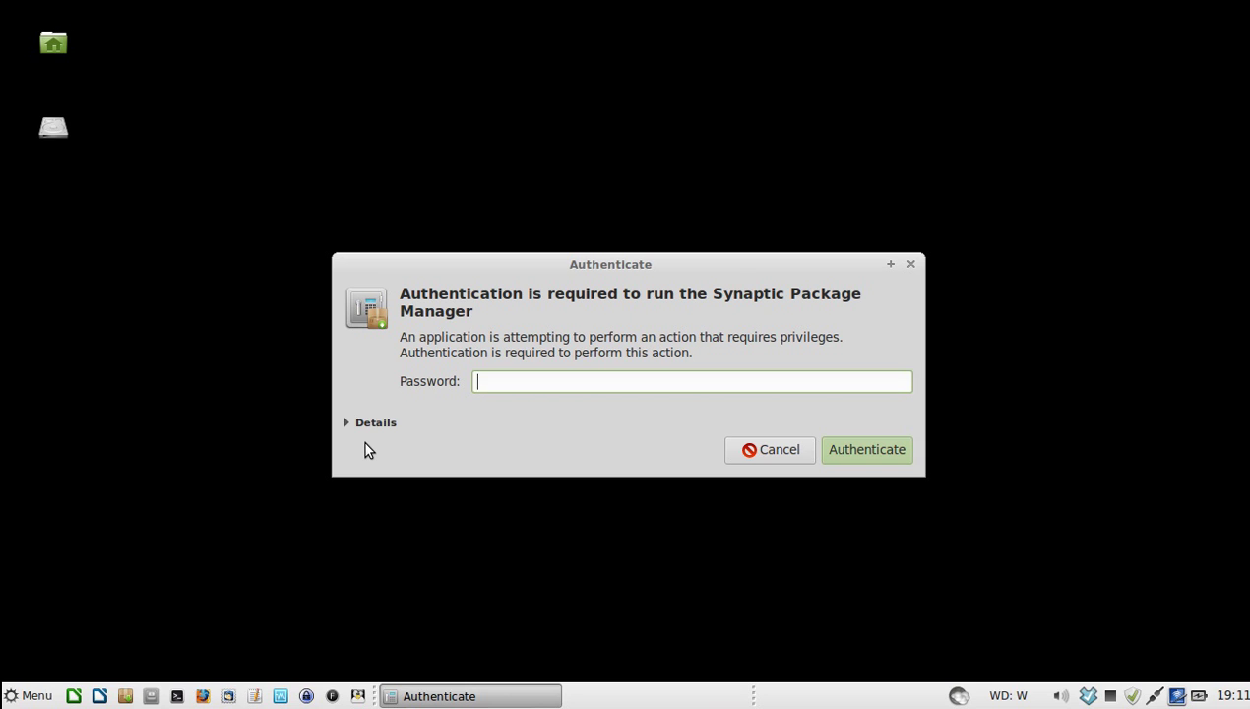
pyautogui.write('********')
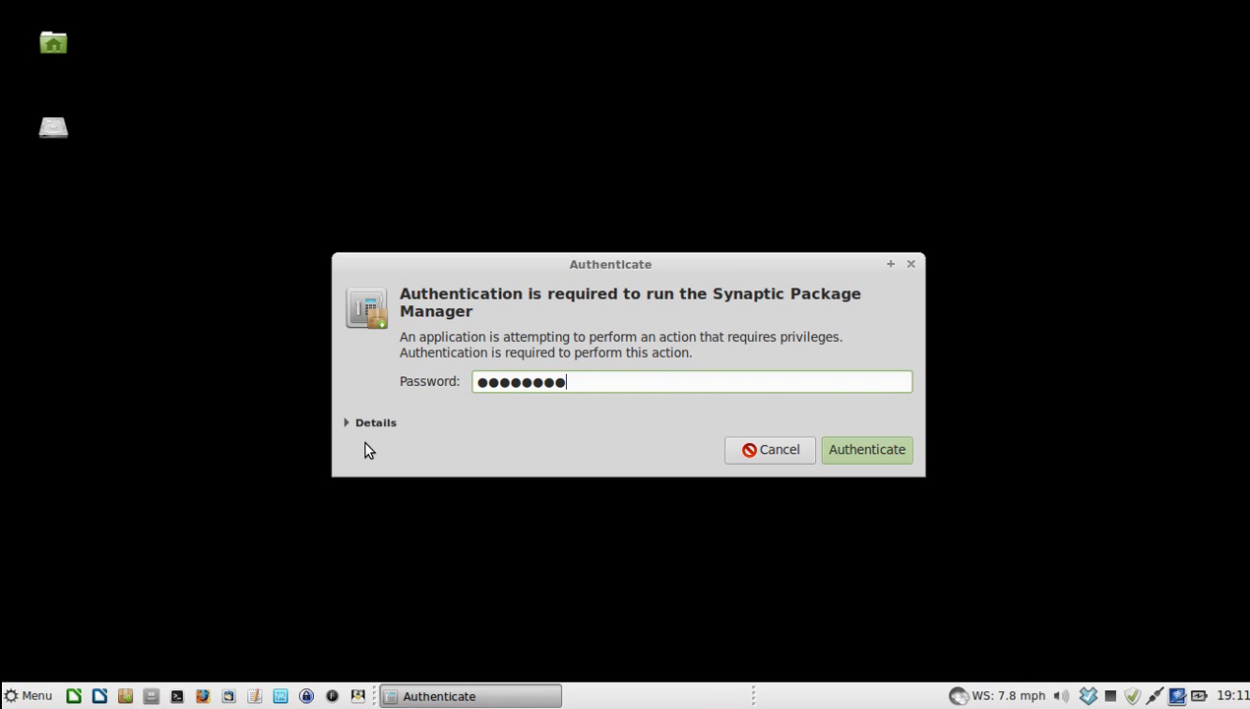
pyautogui.write('*')
pyautogui.press('Return')
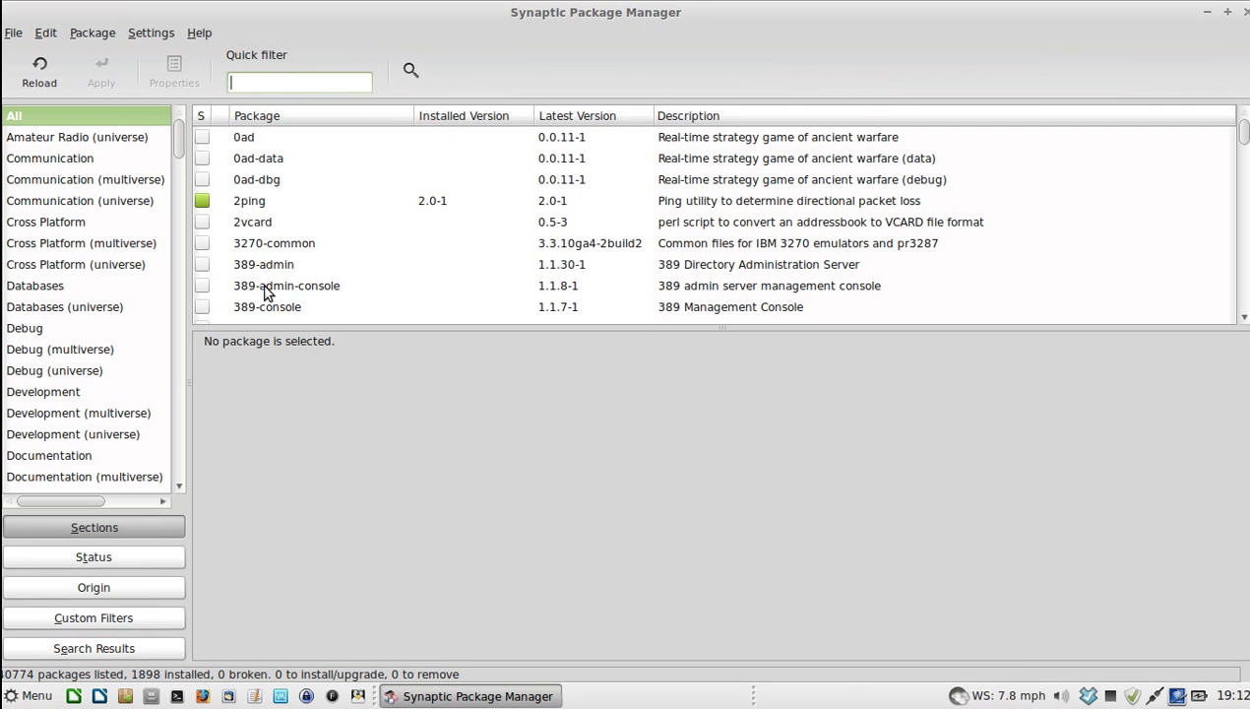
# - Select the 2ping package, view its screenshot, and request its changelog
pyautogui.click(245, 207)
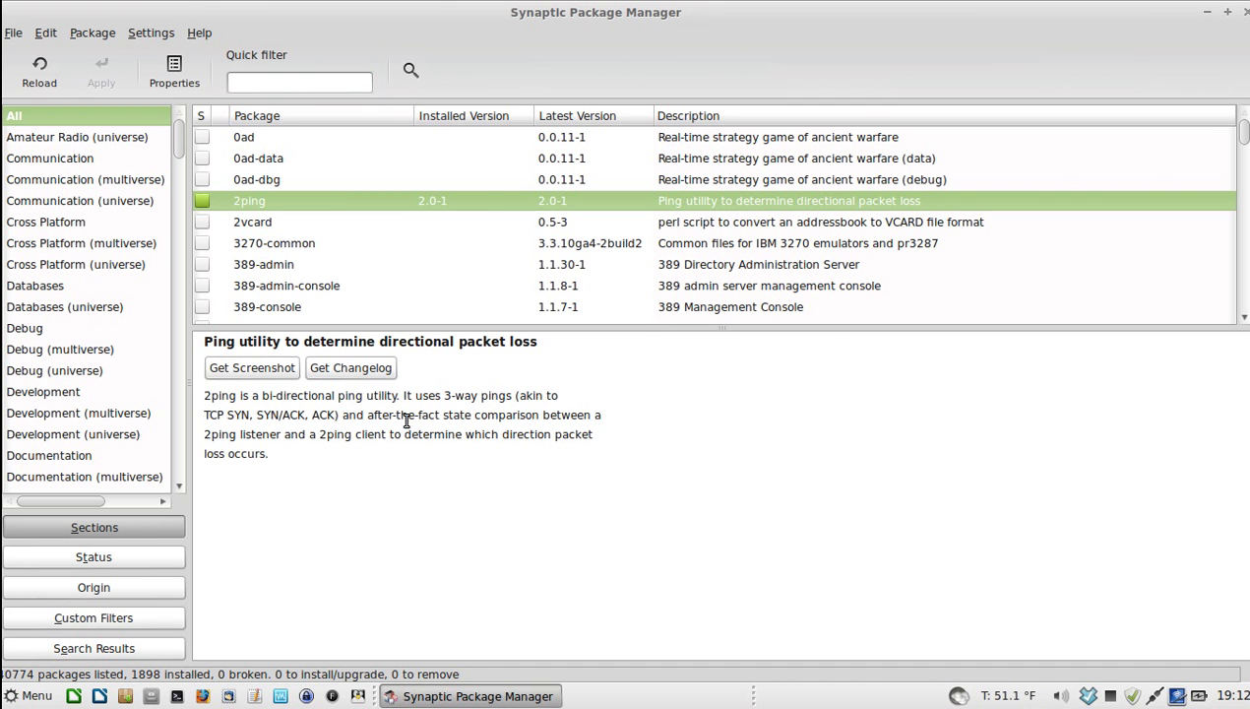
pyautogui.click(291, 373)
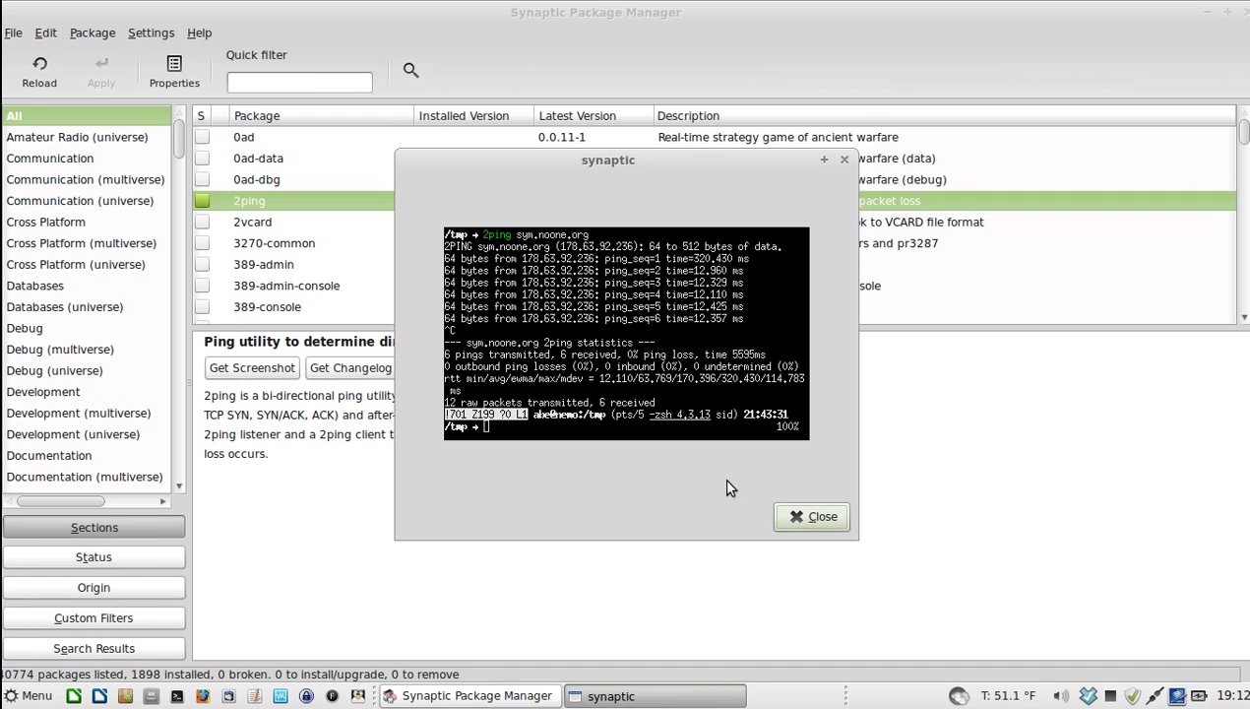
pyautogui.click(793, 514)
pyautogui.click(372, 374)
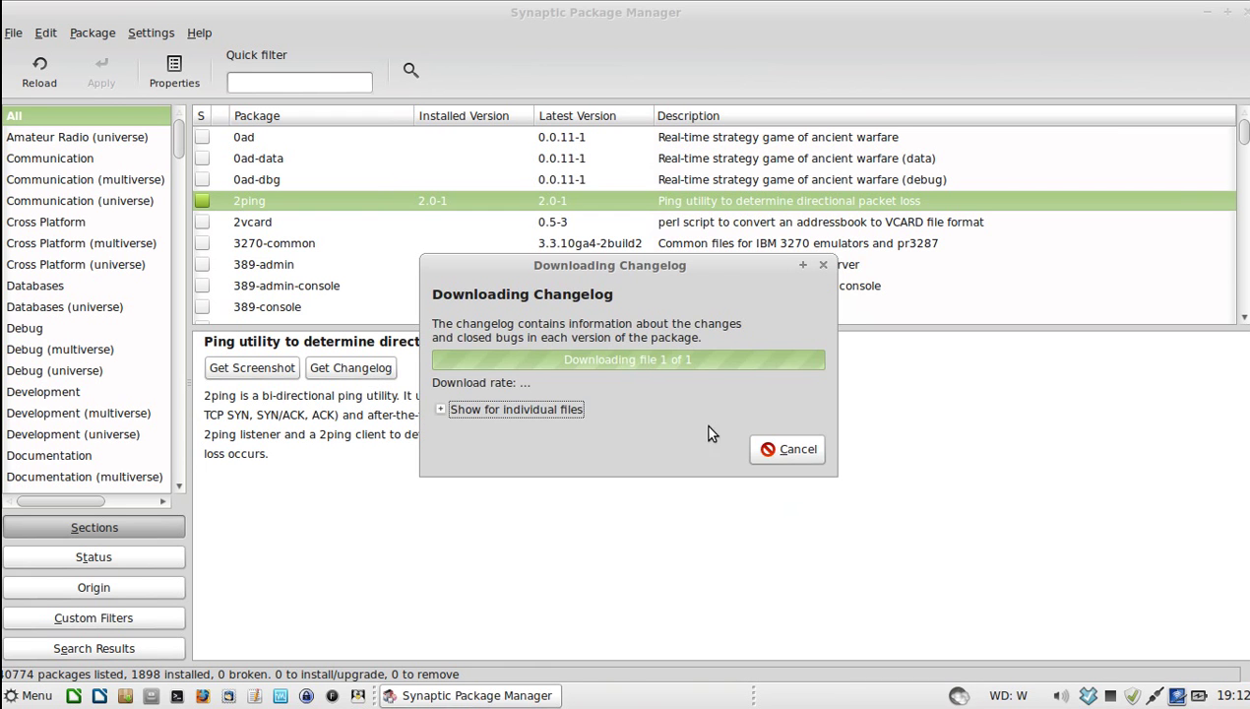
pyautogui.click(835, 511)
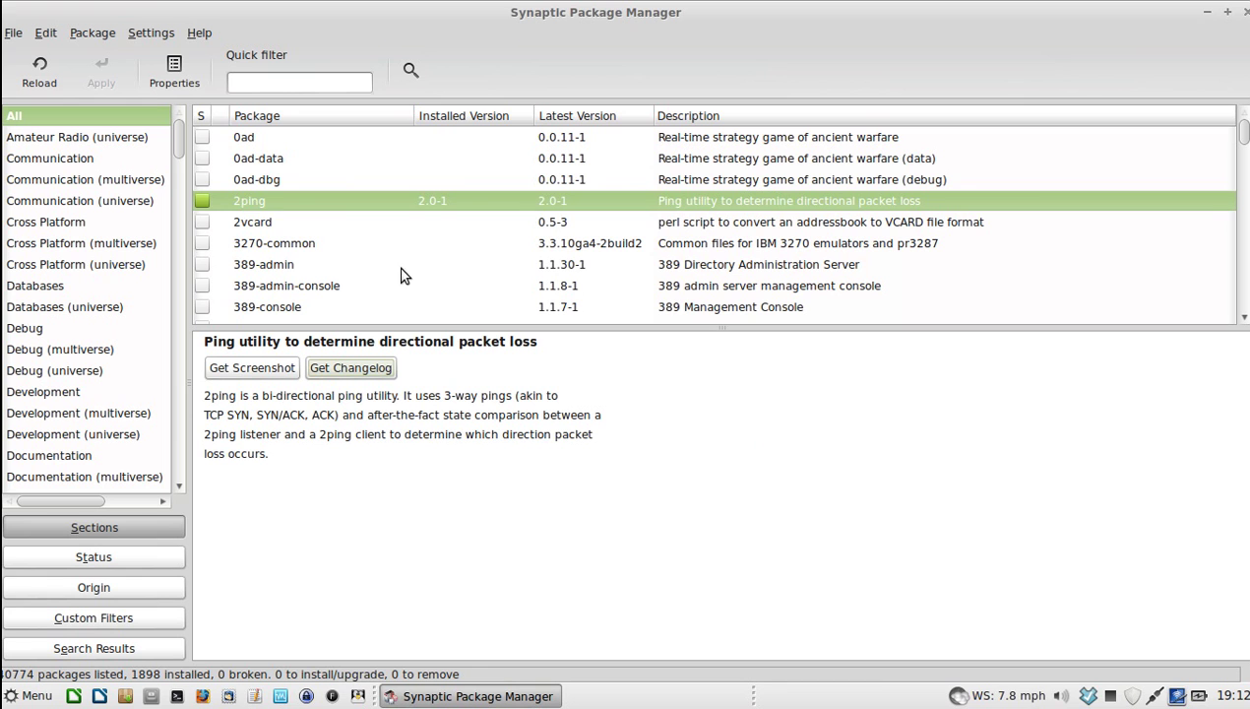
# - Examine the 2ping package's properties, including its dependencies, installed files and available versions
pyautogui.click(410, 70)
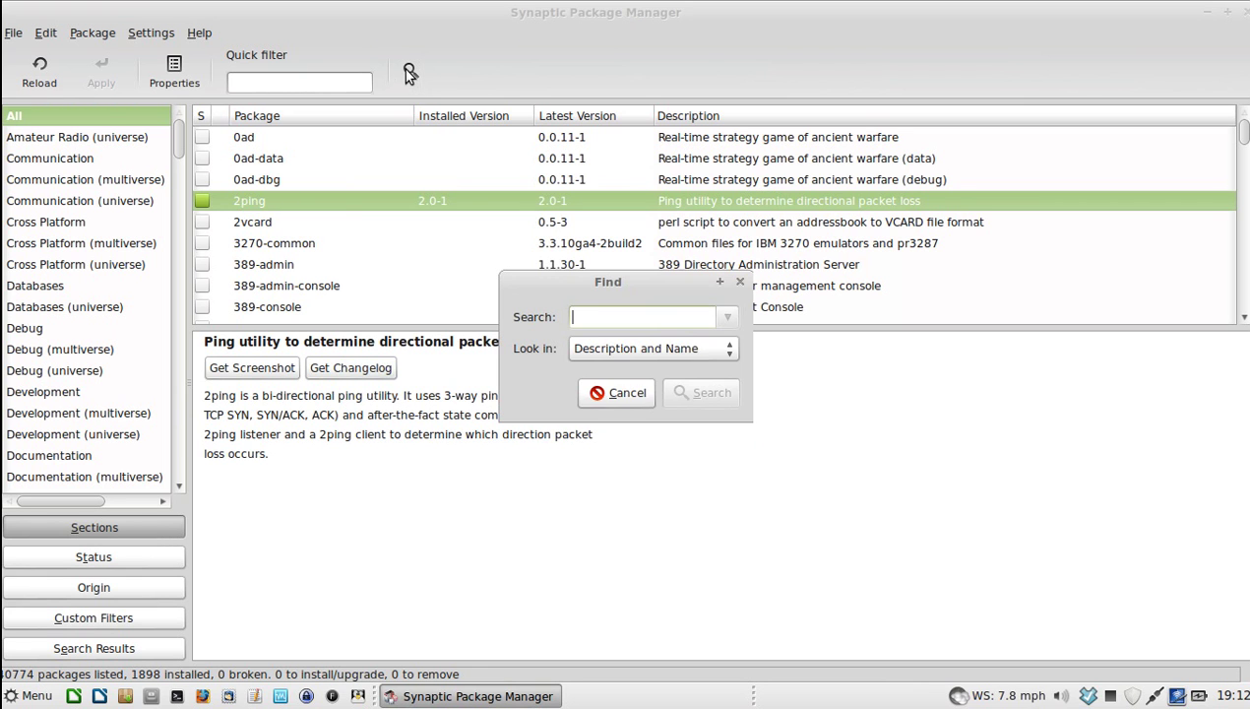
pyautogui.click(624, 392)
pyautogui.click(173, 76)
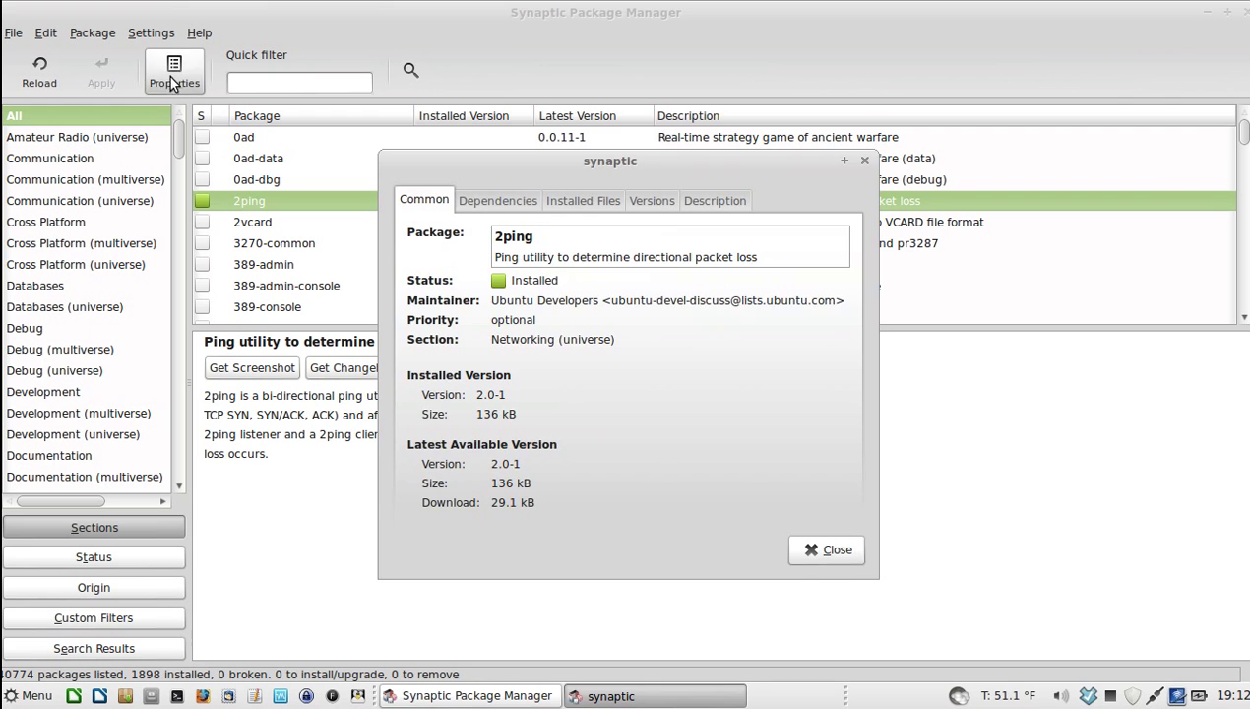
pyautogui.click(498, 201)
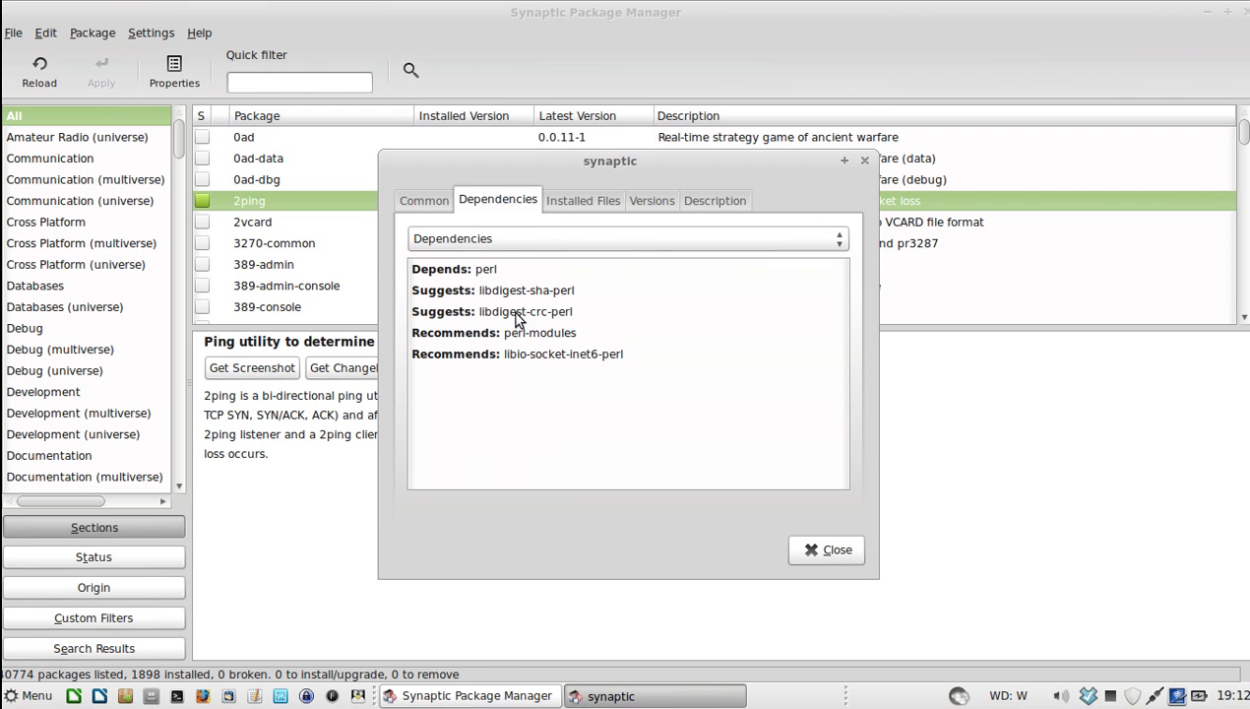
pyautogui.click(601, 202)
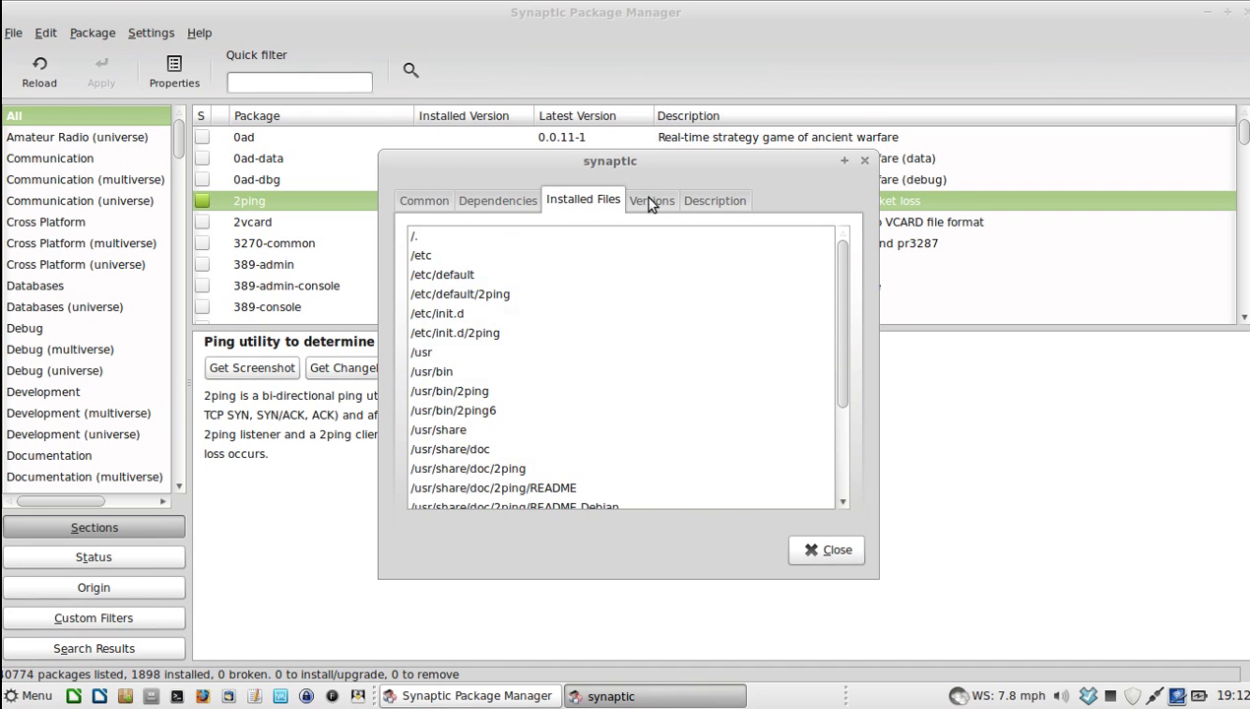
pyautogui.click(650, 201)
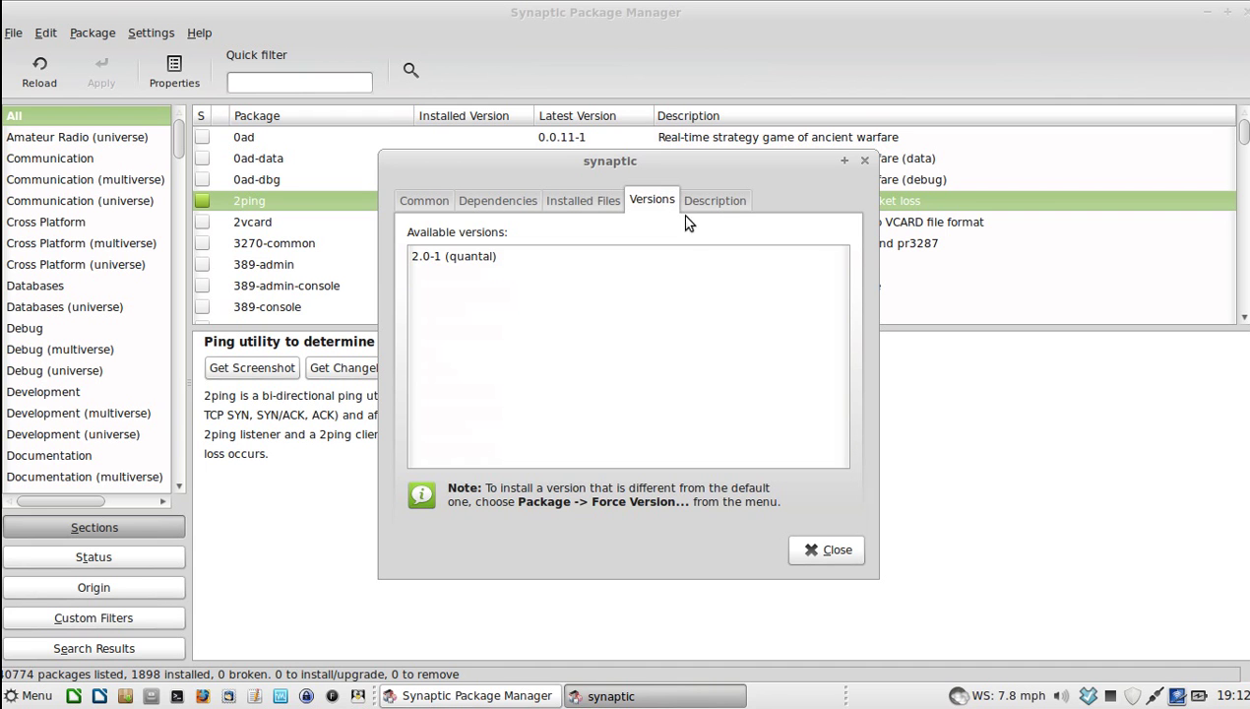
pyautogui.click(798, 543)
# - Review the LinuxMint software sources in the repository settings and reload the package information
pyautogui.click(152, 34)
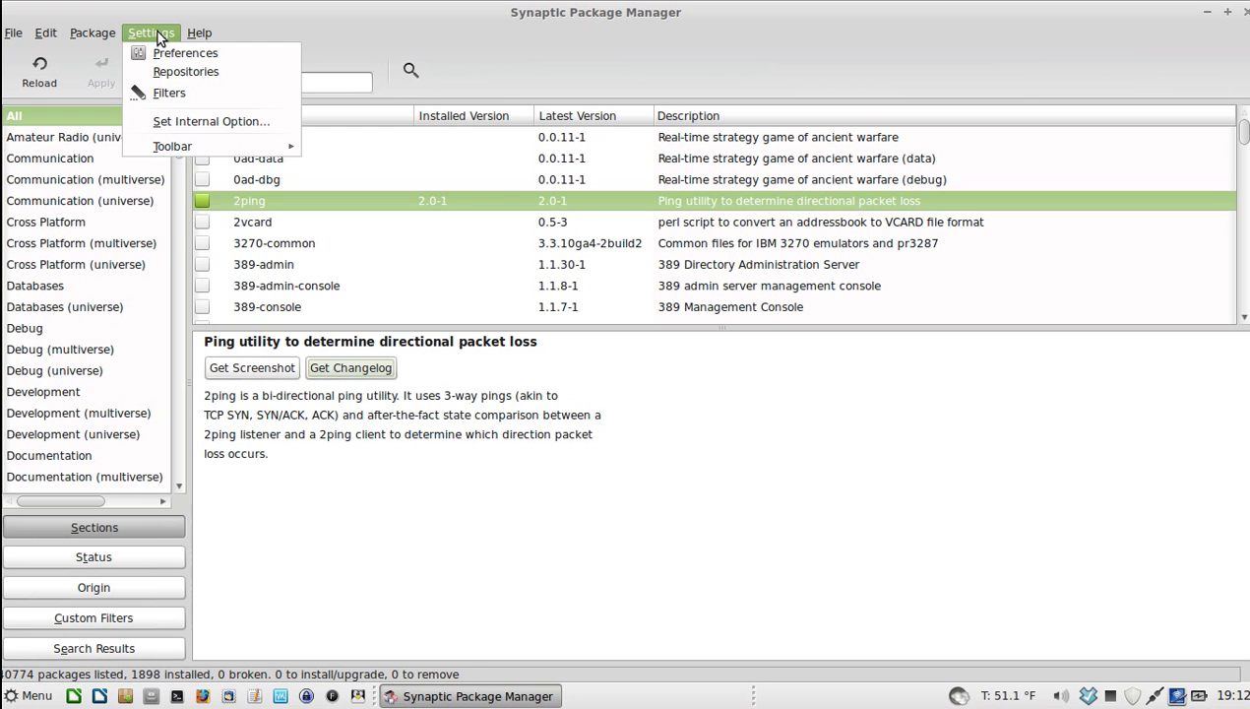
pyautogui.click(164, 72)
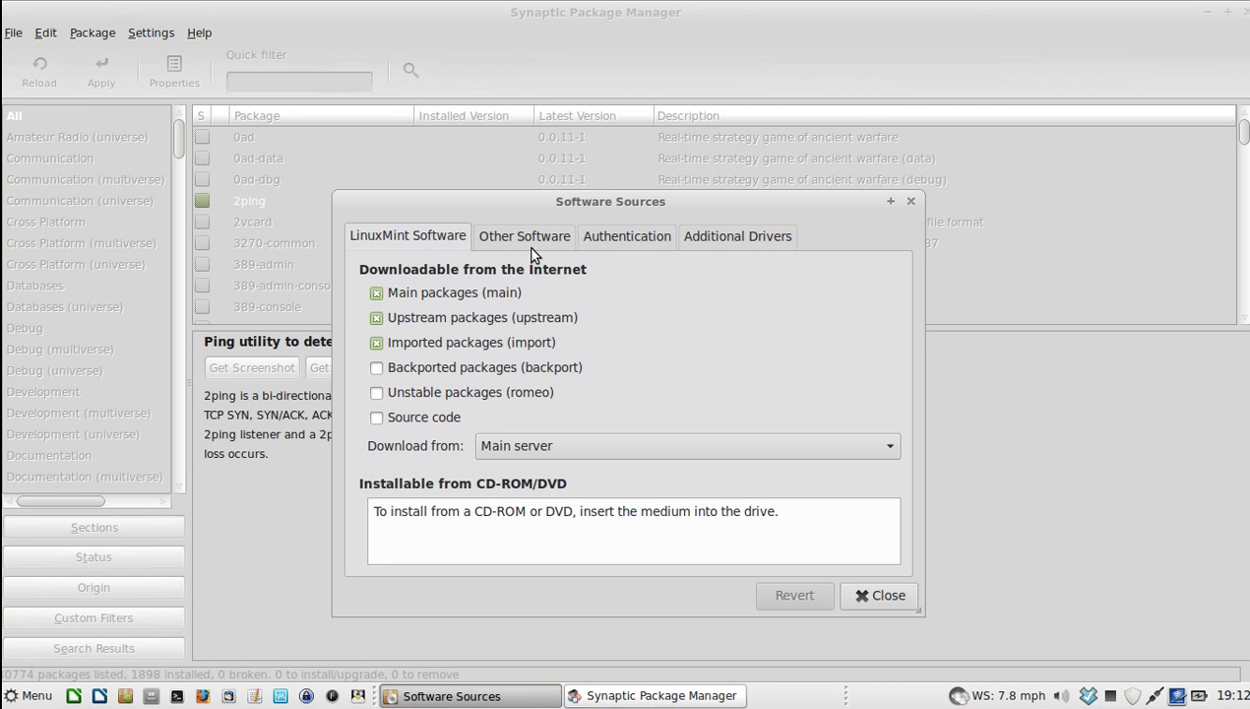
pyautogui.click(875, 593)
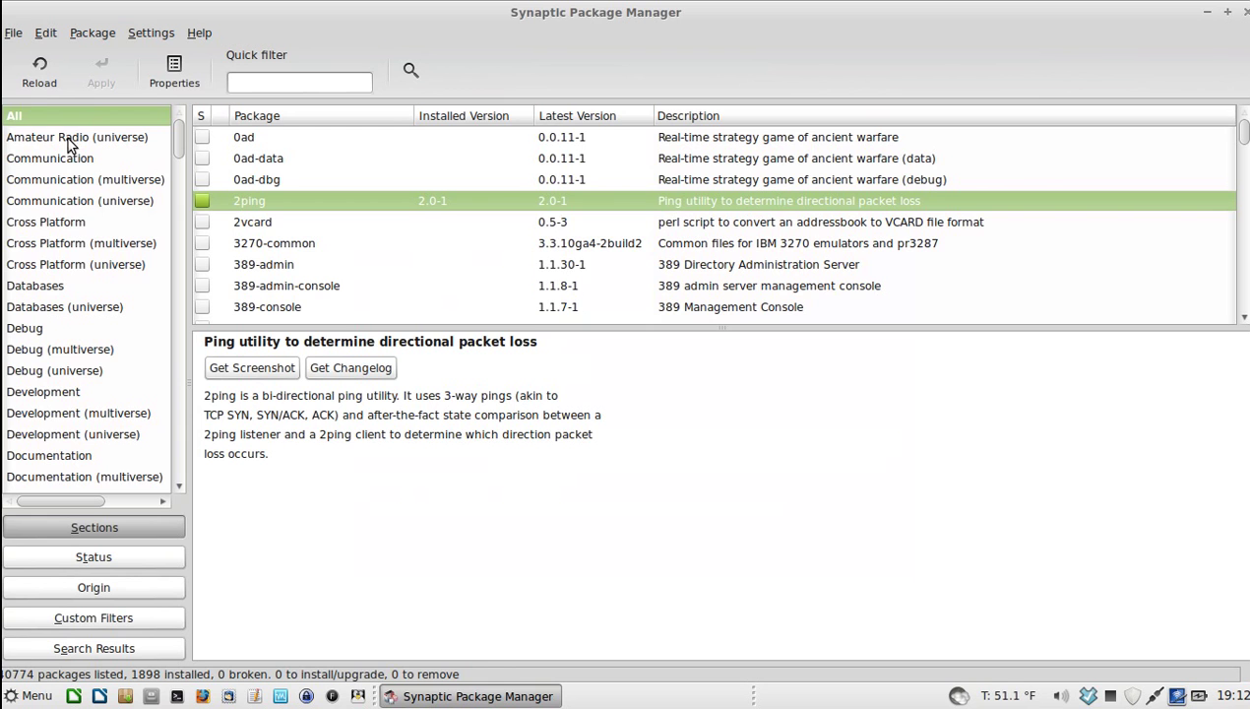
pyautogui.click(39, 79)
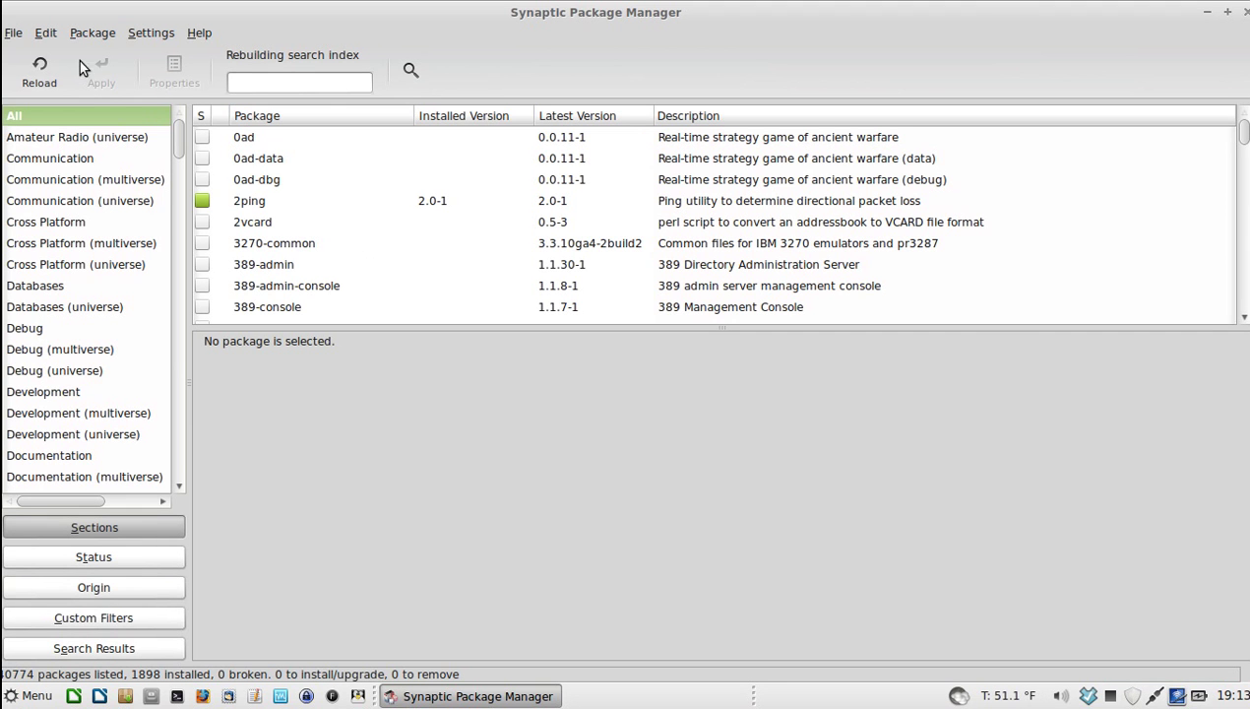
# - Look through the file and editing commands and the package actions available for the 2vcard package
pyautogui.click(15, 35)
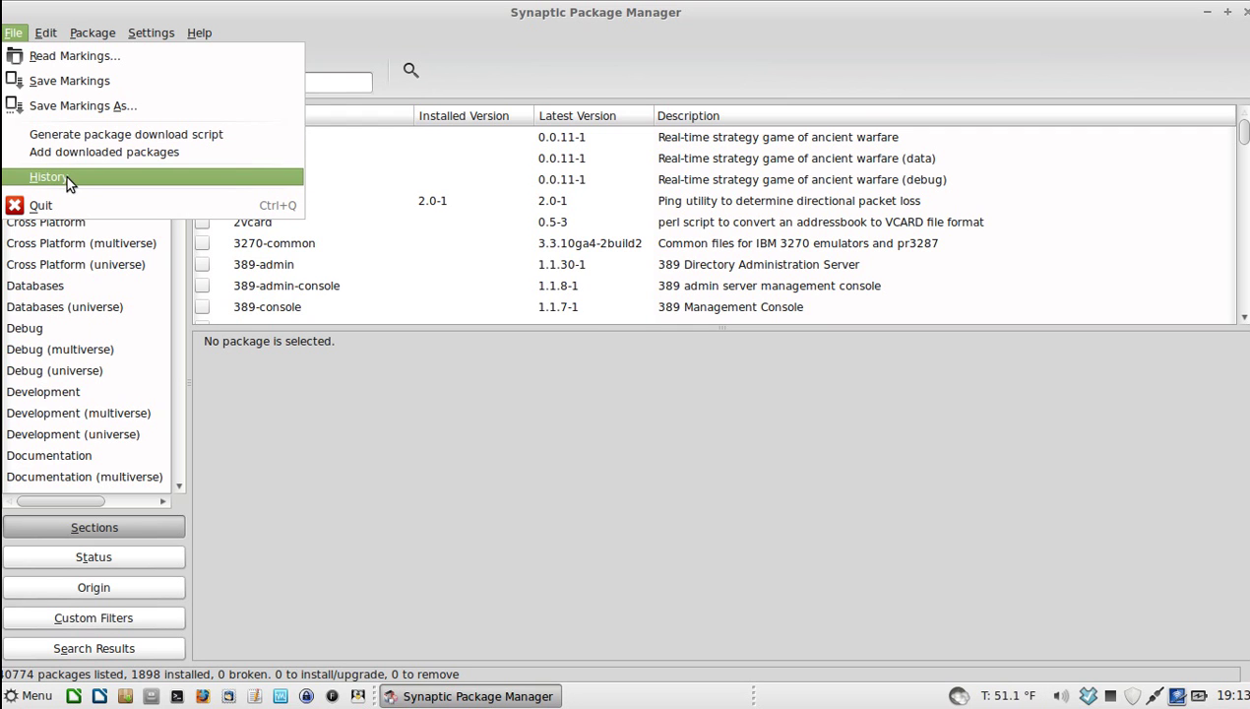
pyautogui.moveTo(46, 33)
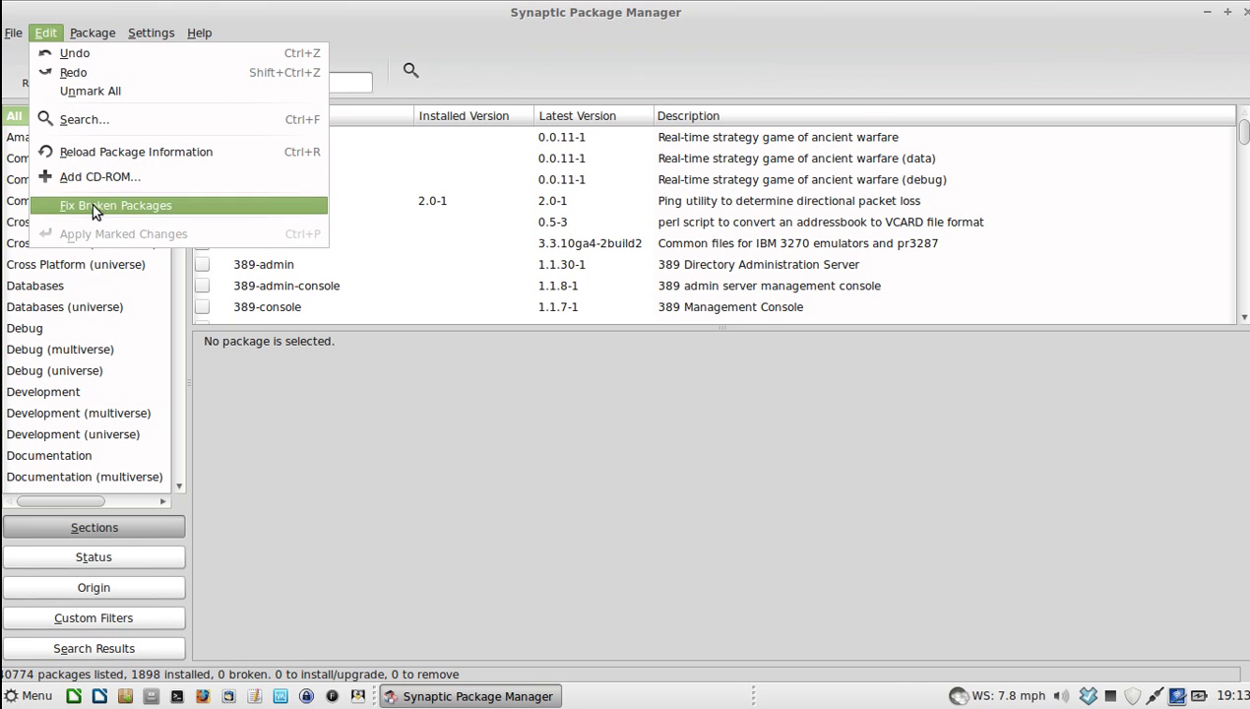
pyautogui.moveTo(98, 34)
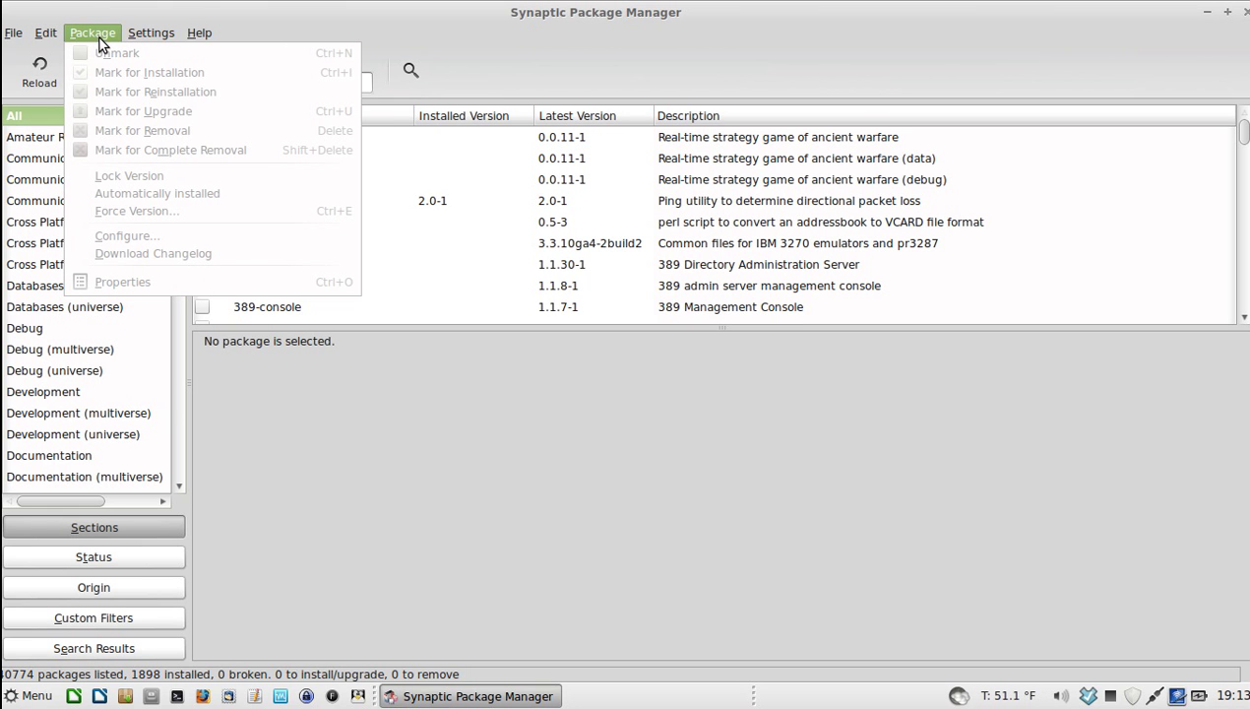
pyautogui.click(584, 232)
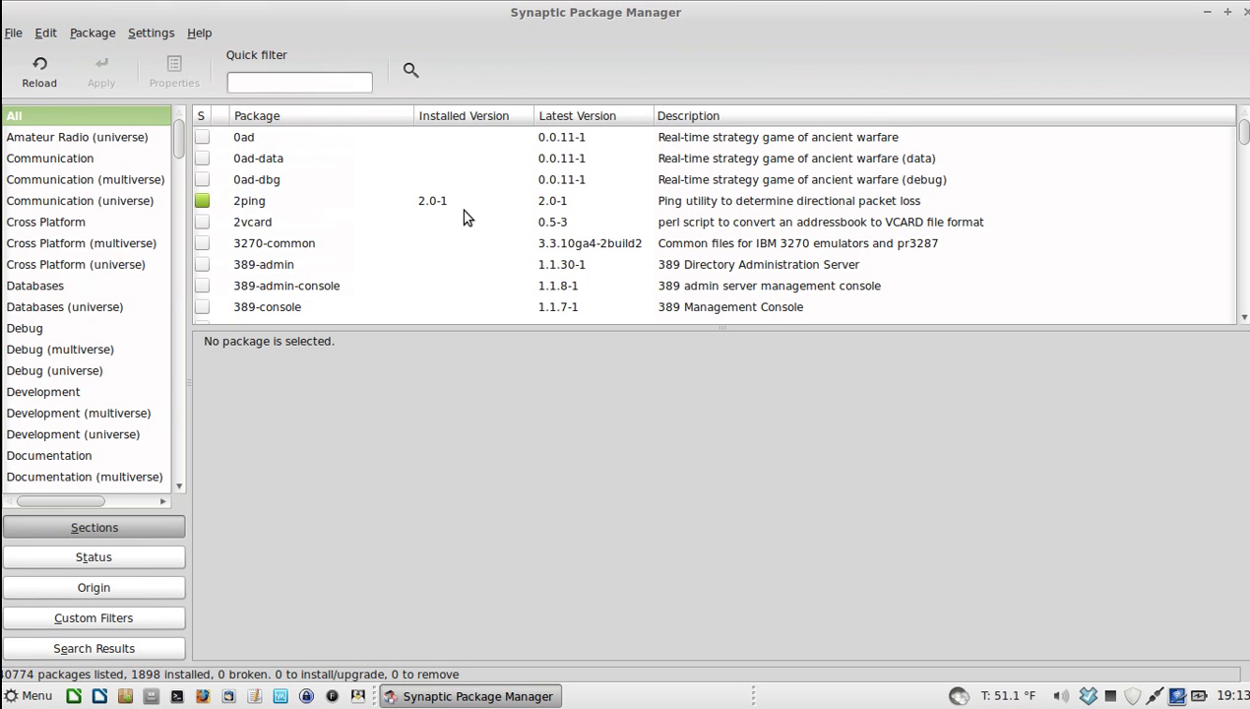
pyautogui.click(239, 219)
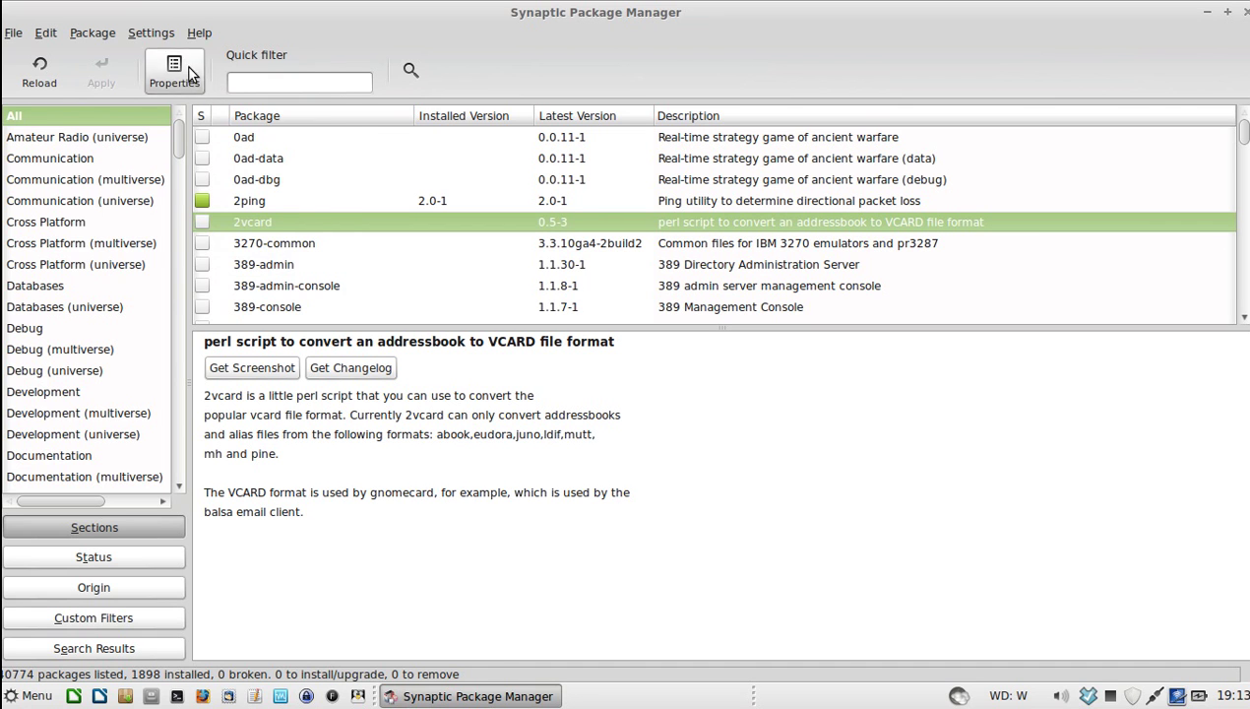
pyautogui.click(91, 37)
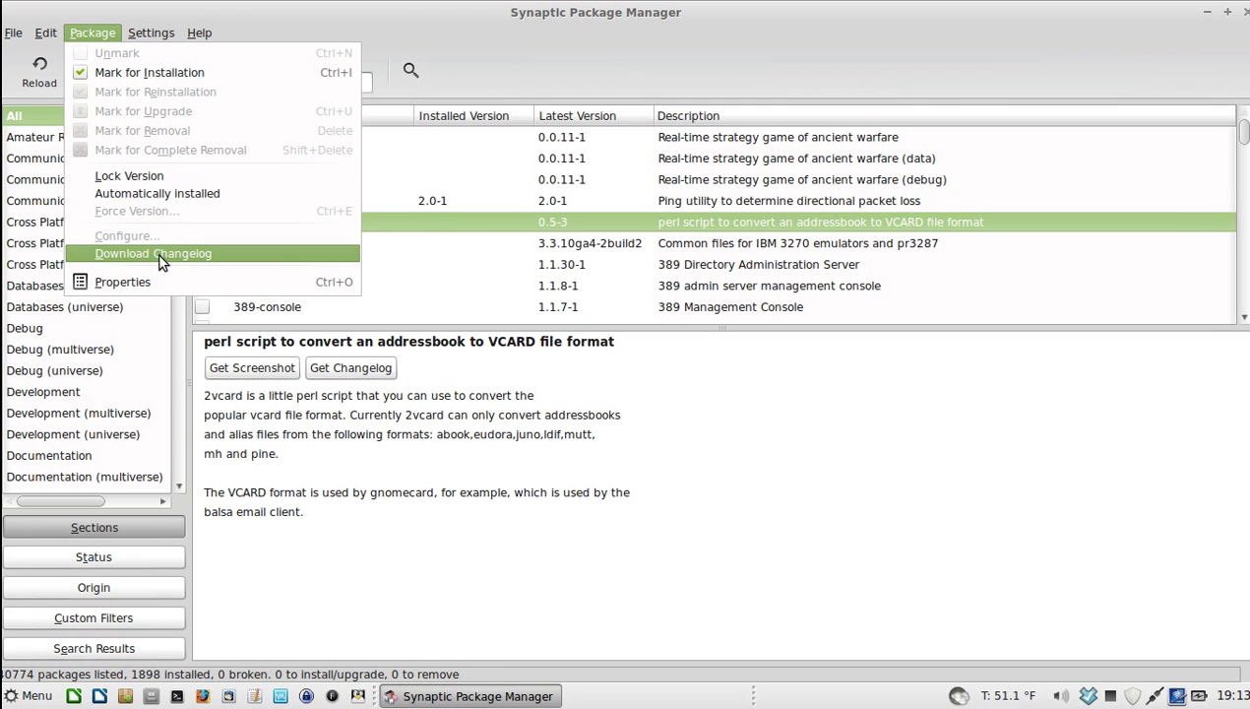
# - Review the general preferences and the toolbar display options without applying changes
pyautogui.moveTo(158, 38)
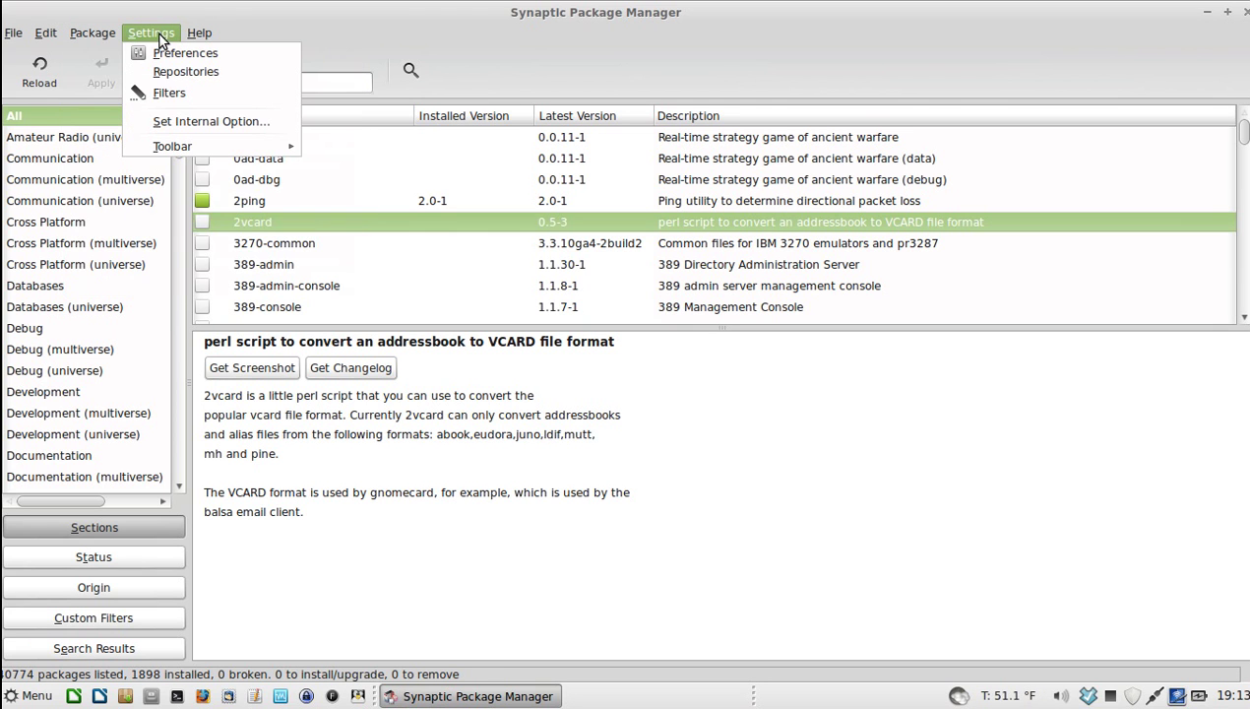
pyautogui.click(162, 55)
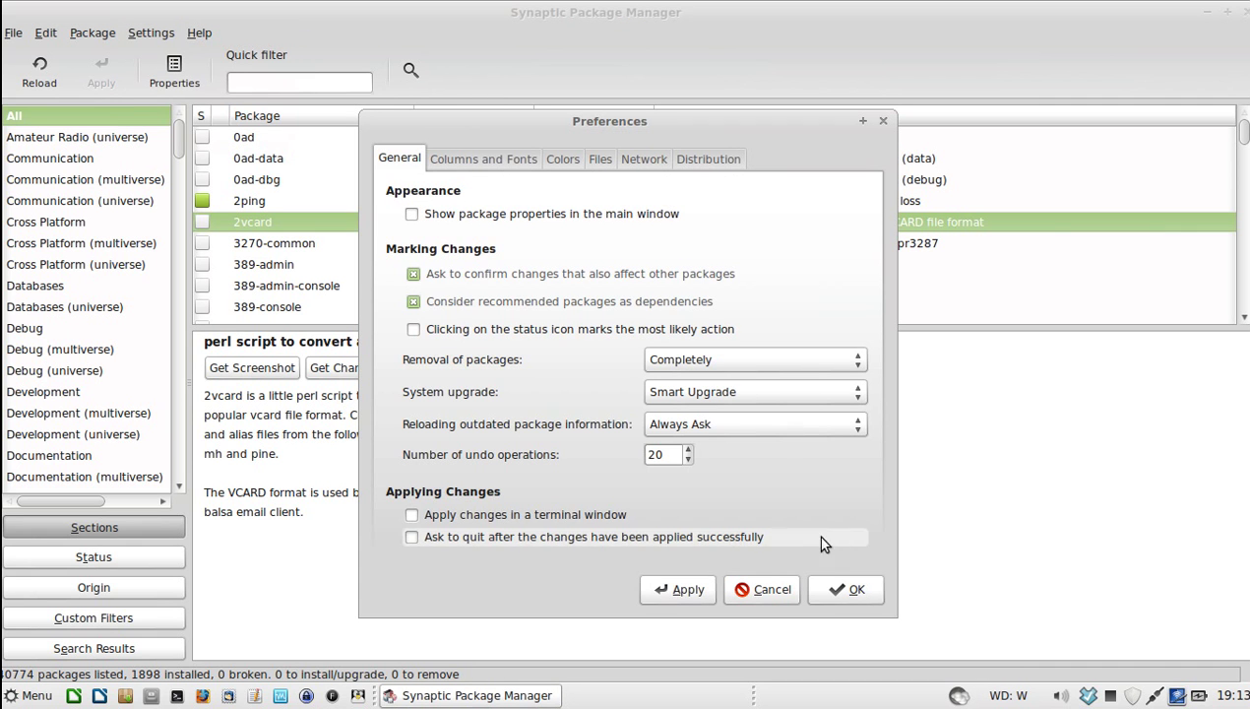
pyautogui.click(760, 589)
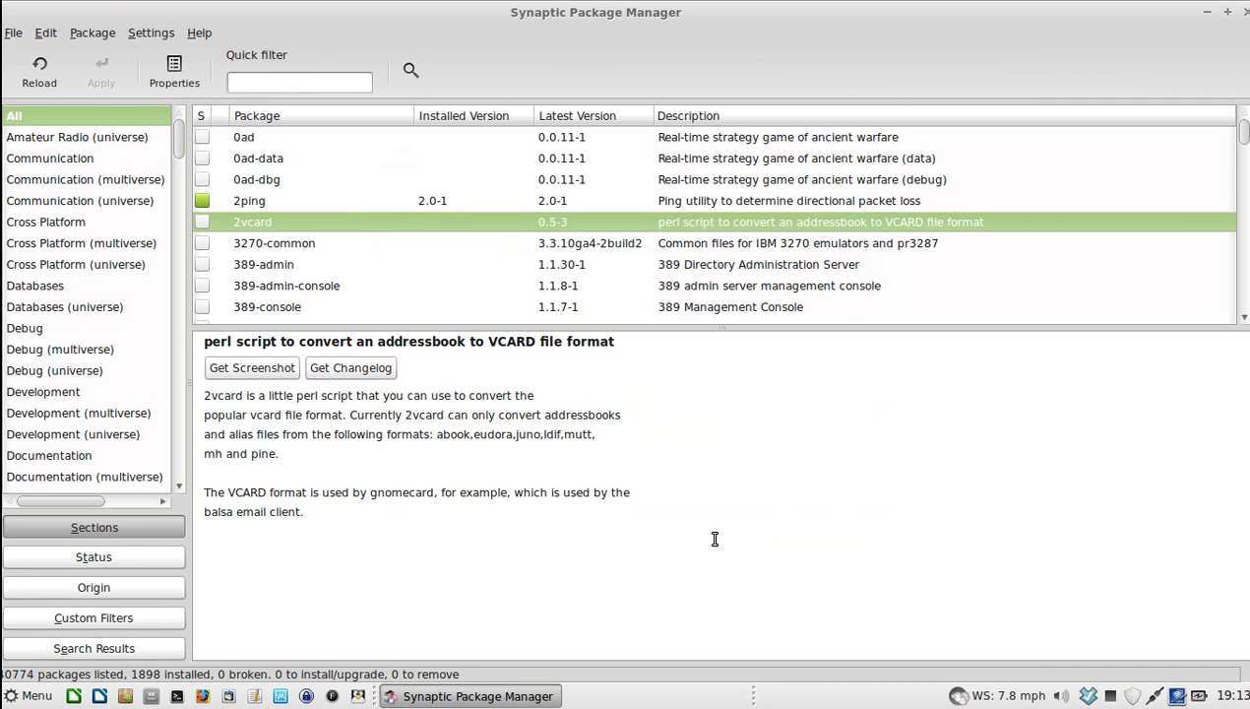
pyautogui.click(150, 33)
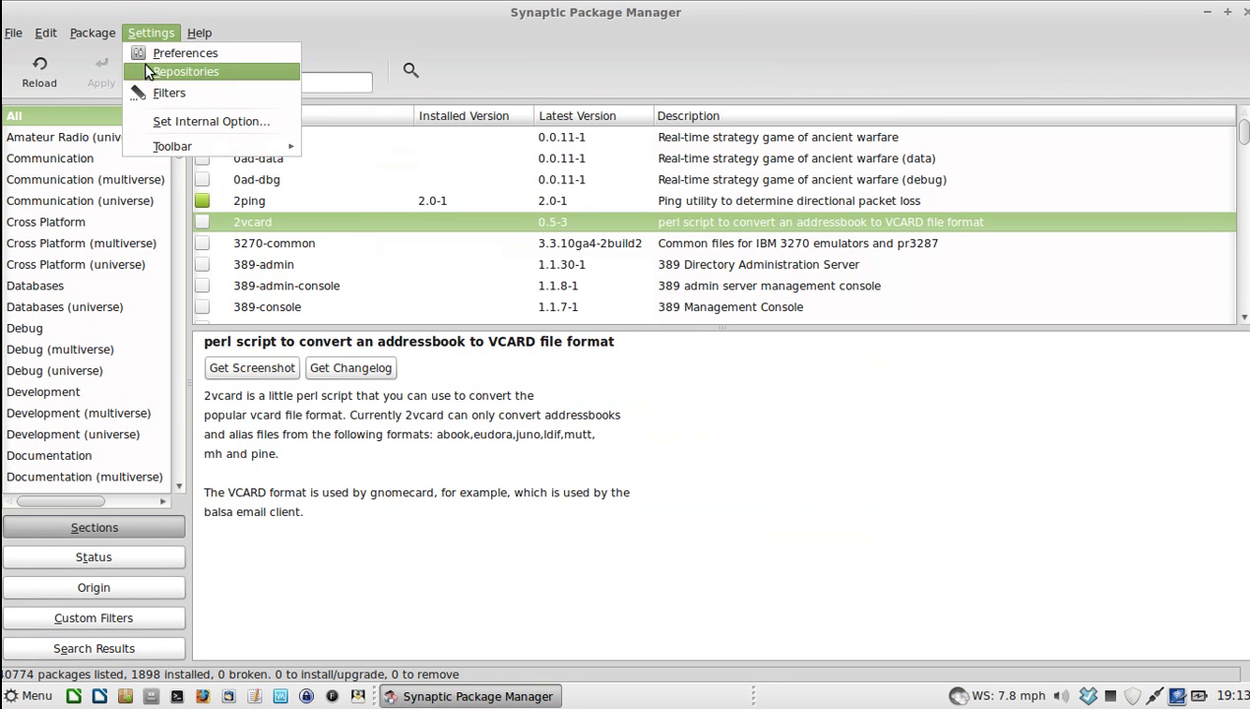
pyautogui.moveTo(181, 157)
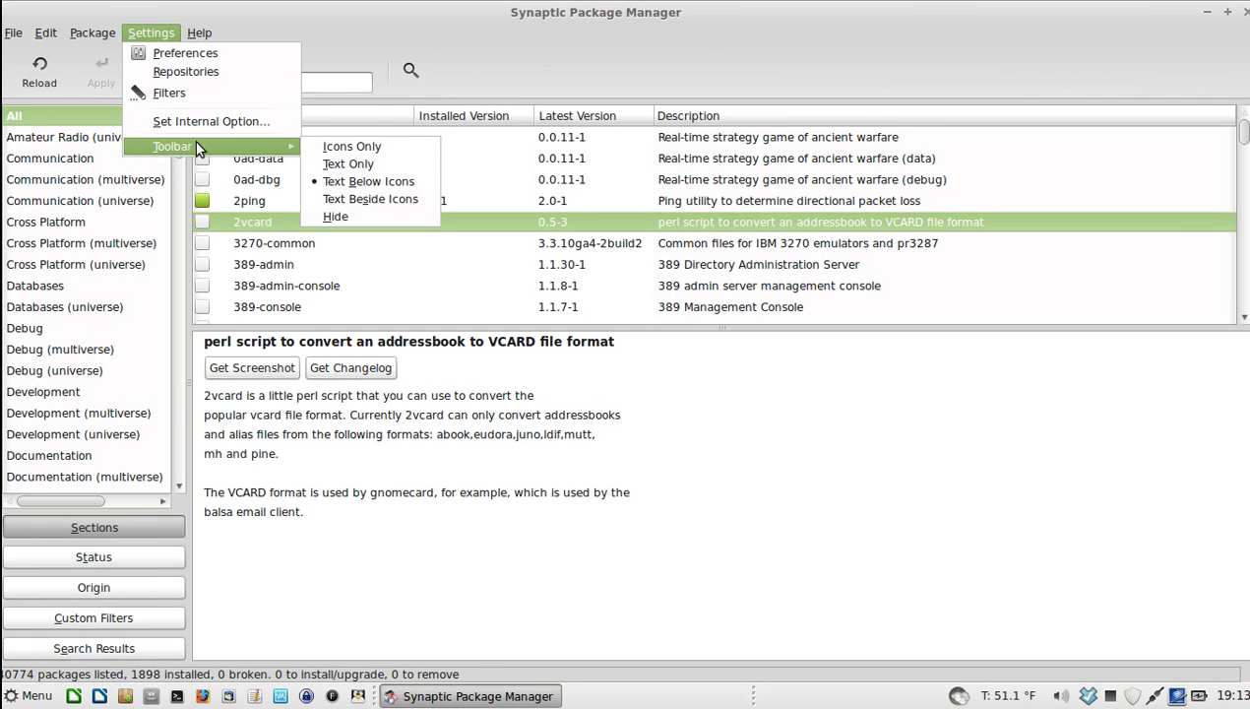
pyautogui.click(490, 16)
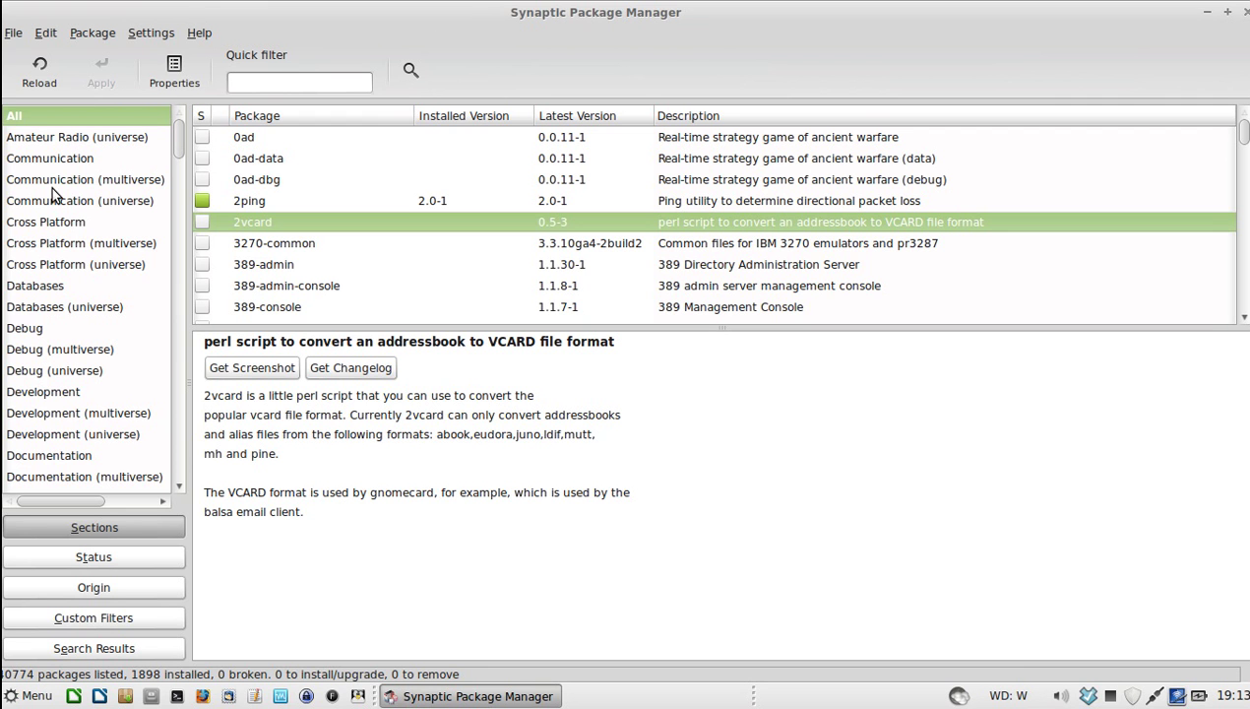
# - Browse the section categories, view the 0ad-dbg package description, and look through the list of all packages
pyautogui.scroll(-2, 173, 201)
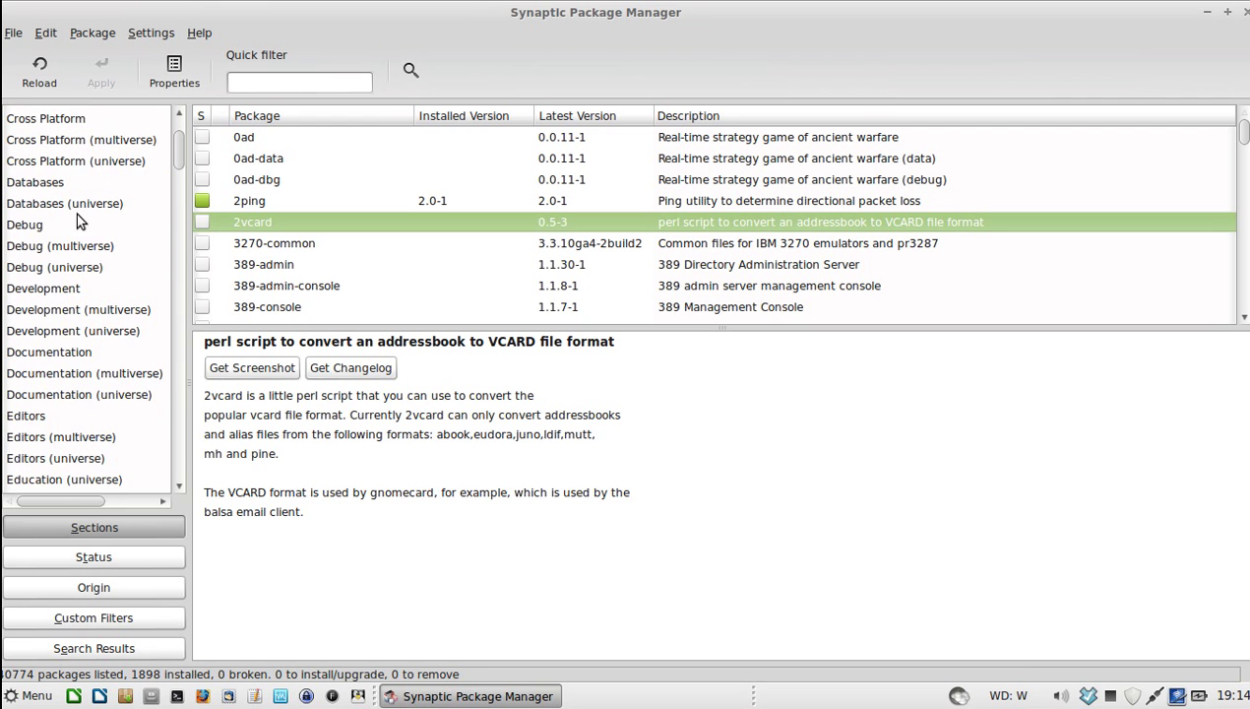
pyautogui.scroll(2, 77, 215)
pyautogui.click(253, 180)
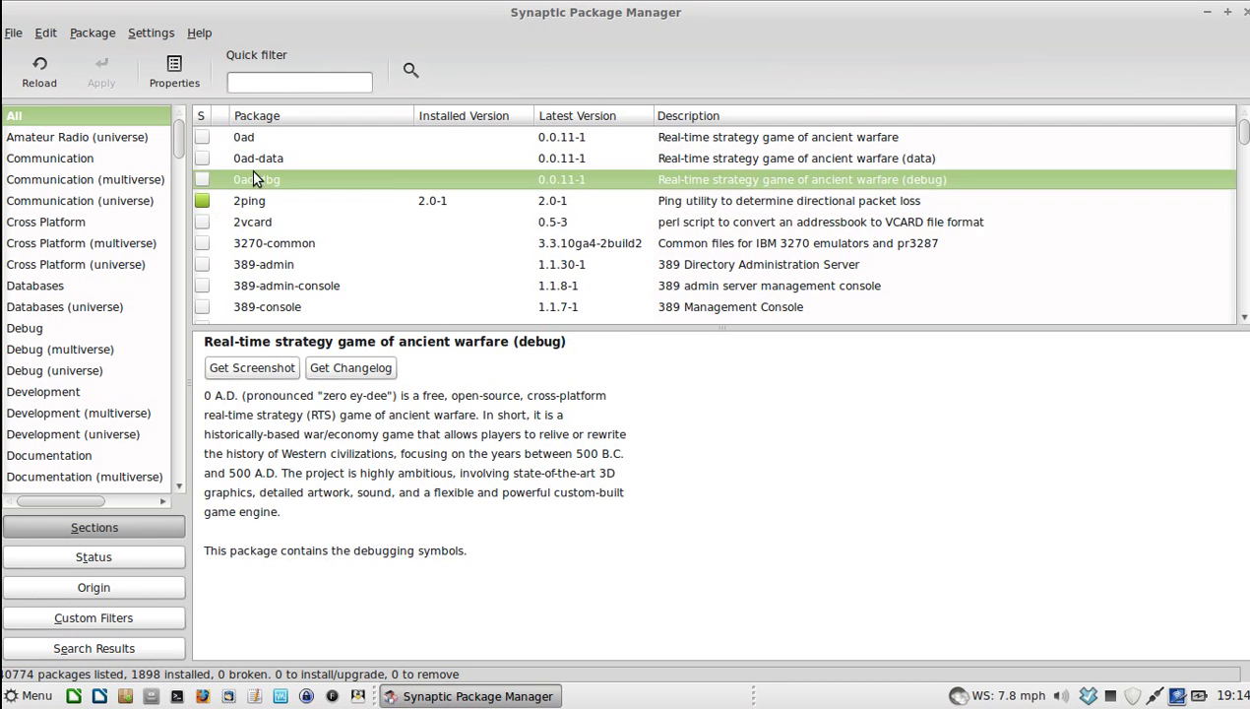
pyautogui.scroll(-6, 414, 254)
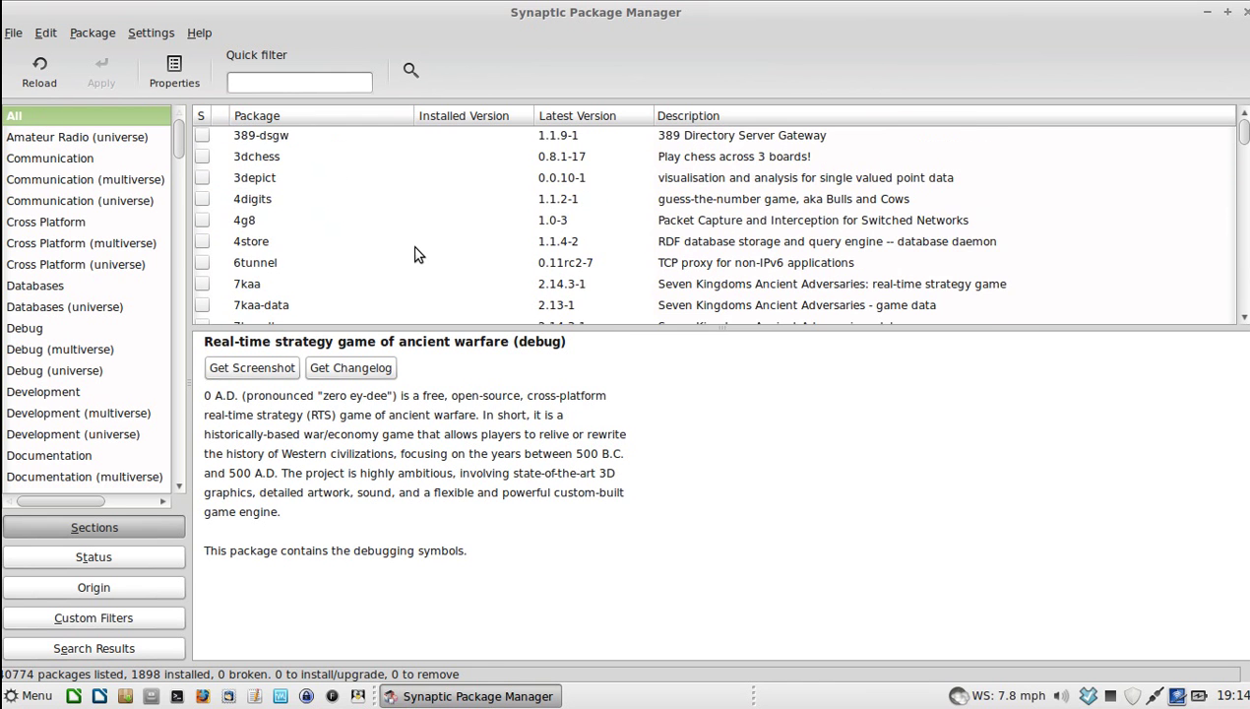
pyautogui.scroll(-1, 414, 254)
pyautogui.scroll(-3, 415, 254)
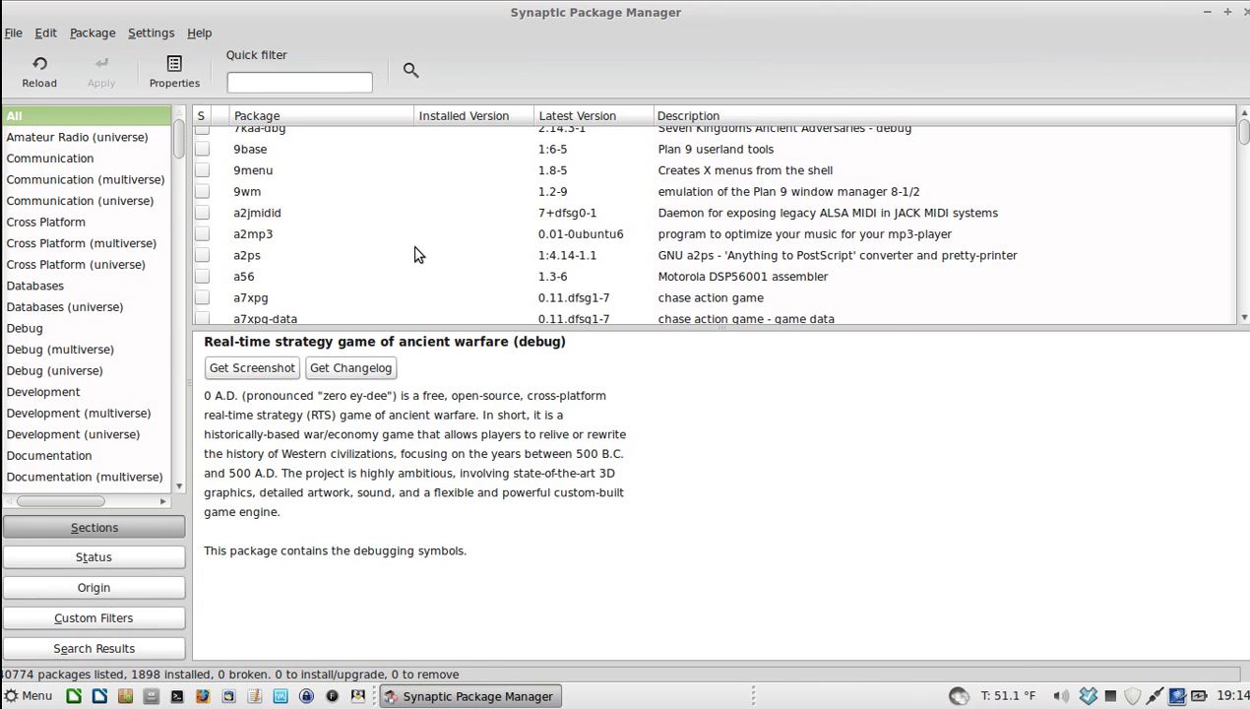
pyautogui.scroll(-4, 414, 254)
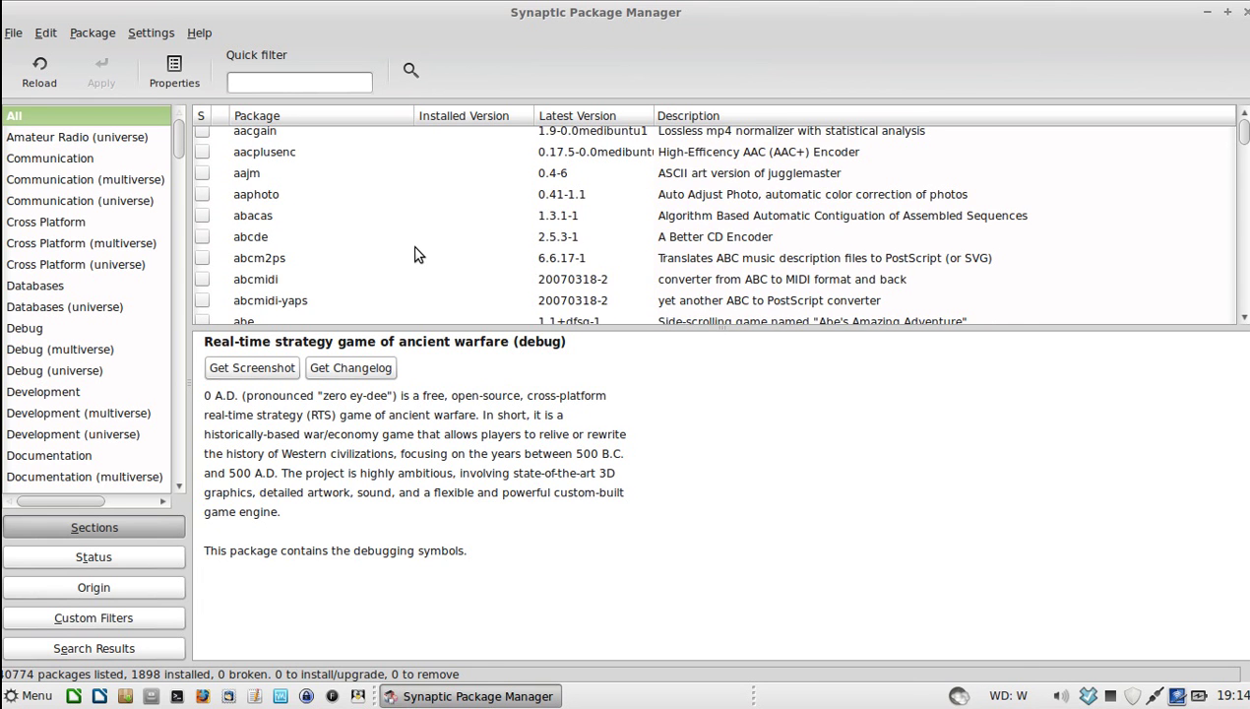
# - Find the abook package in the full list, check its dependencies in the package properties, and mark it for installation
pyautogui.scroll(-2, 415, 254)
pyautogui.scroll(-3, 411, 249)
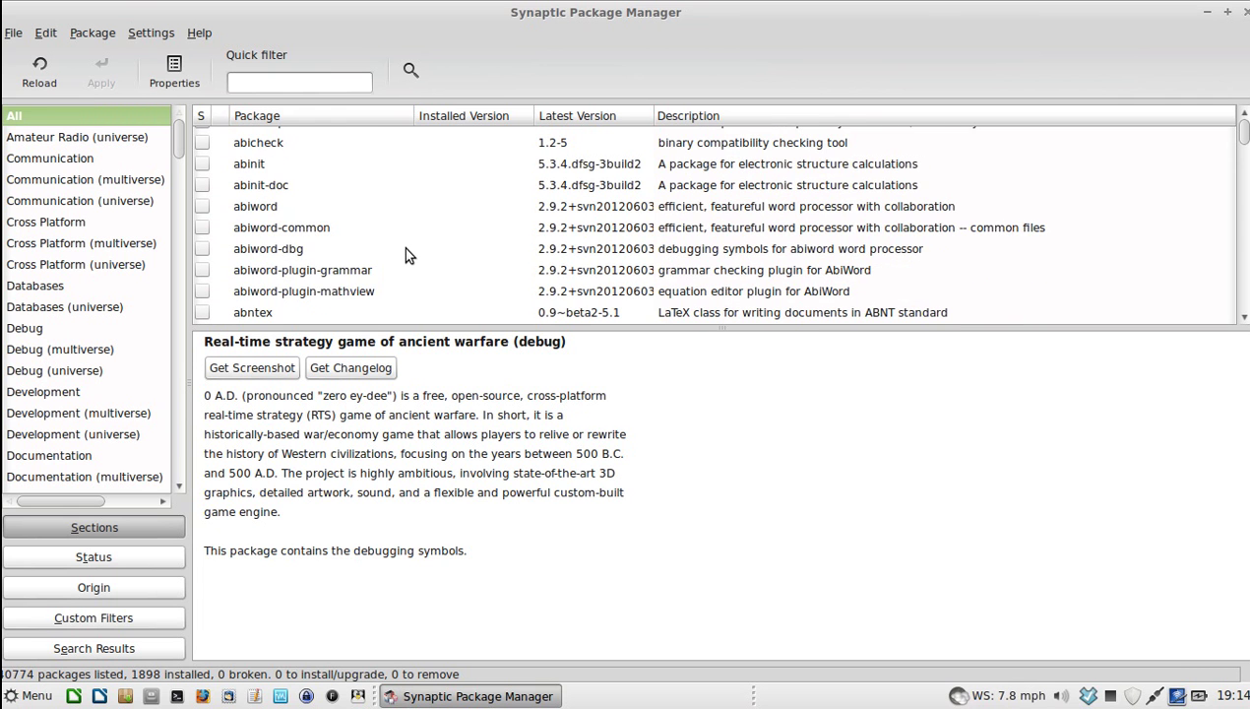
pyautogui.scroll(-2, 407, 251)
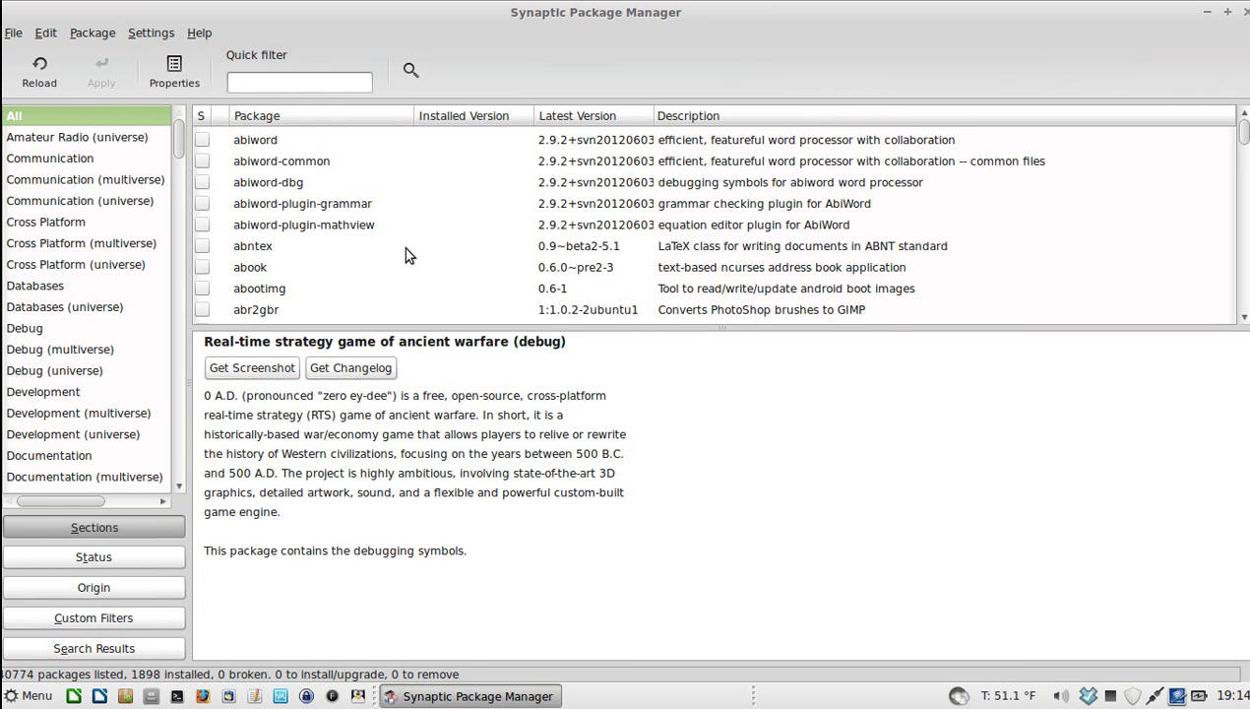
pyautogui.click(258, 266)
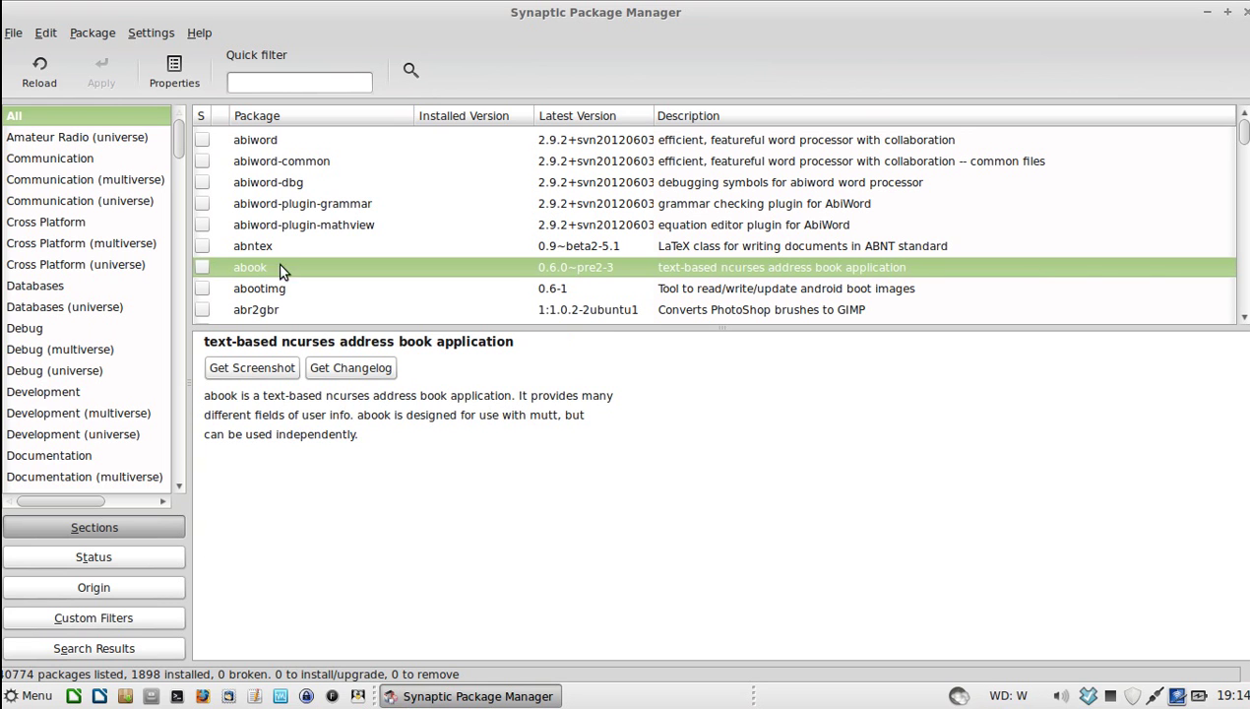
pyautogui.rightClick(258, 266)
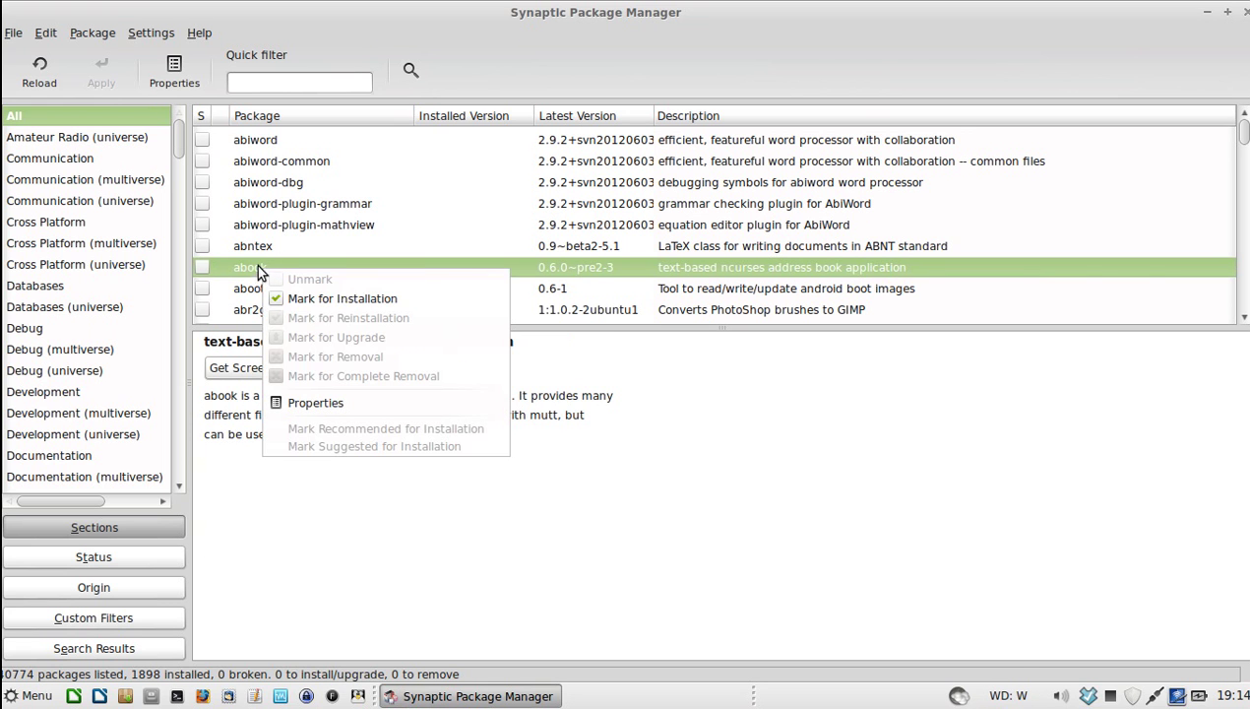
pyautogui.click(279, 399)
pyautogui.click(494, 202)
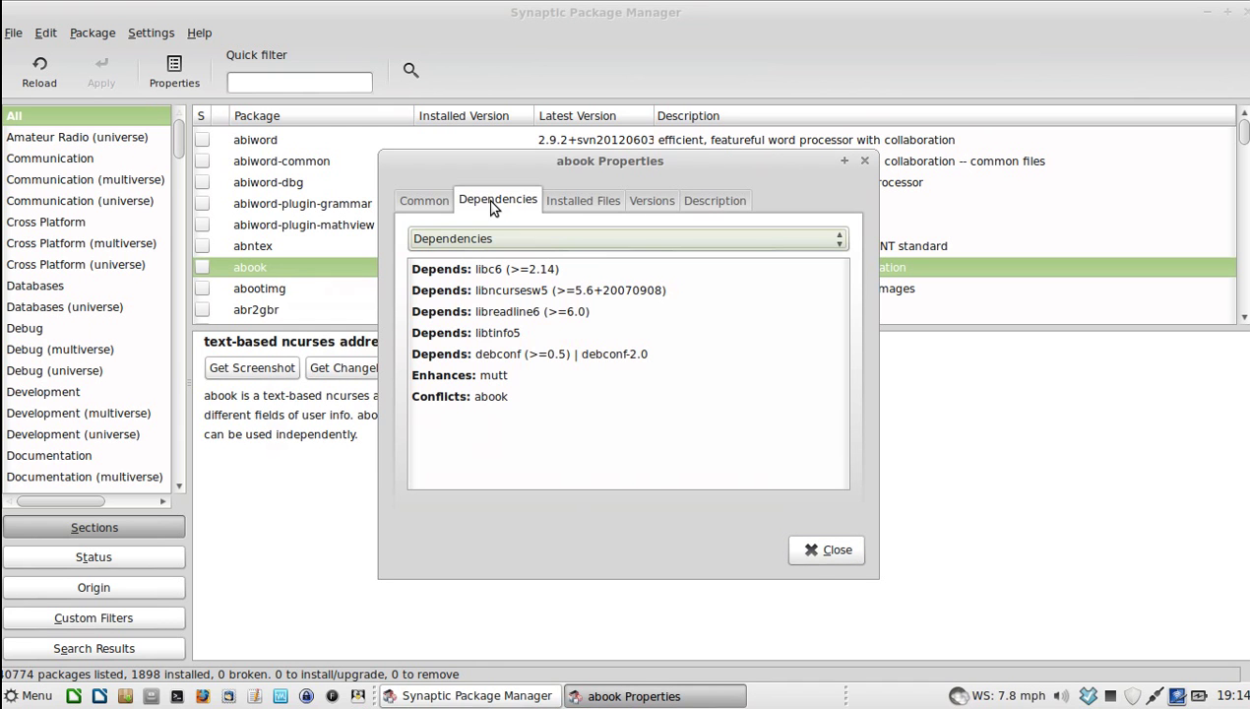
pyautogui.click(800, 549)
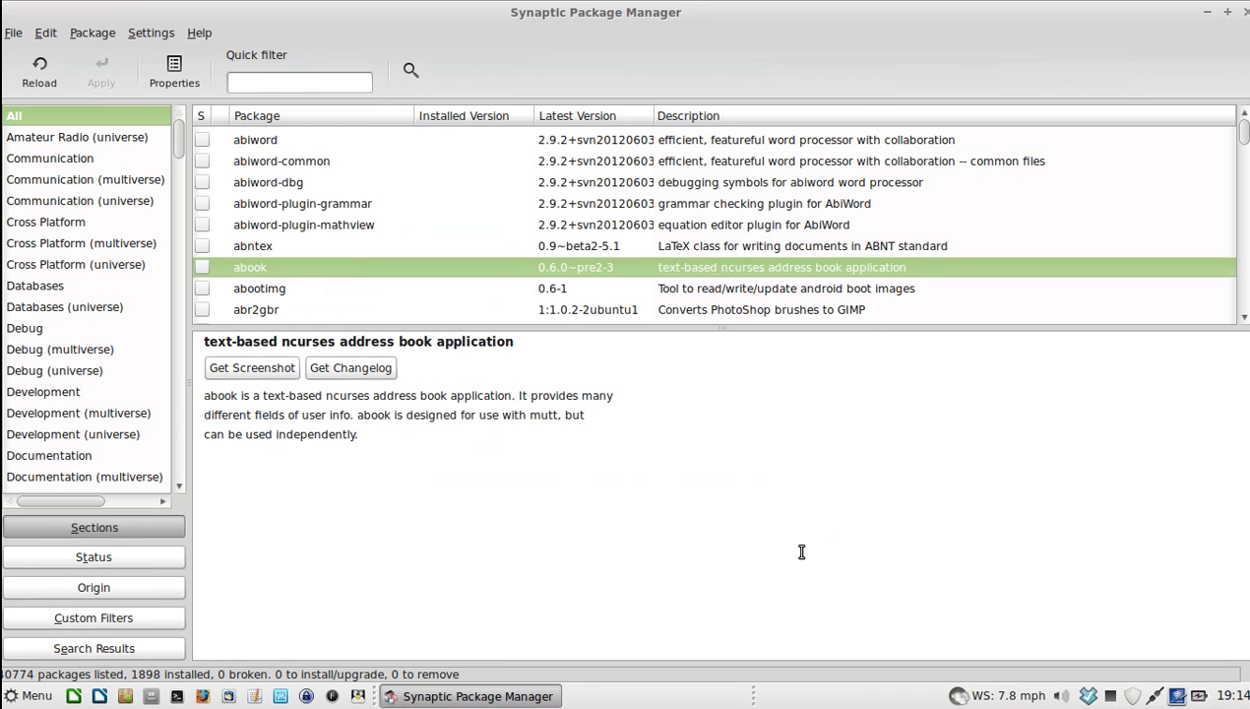
pyautogui.rightClick(263, 270)
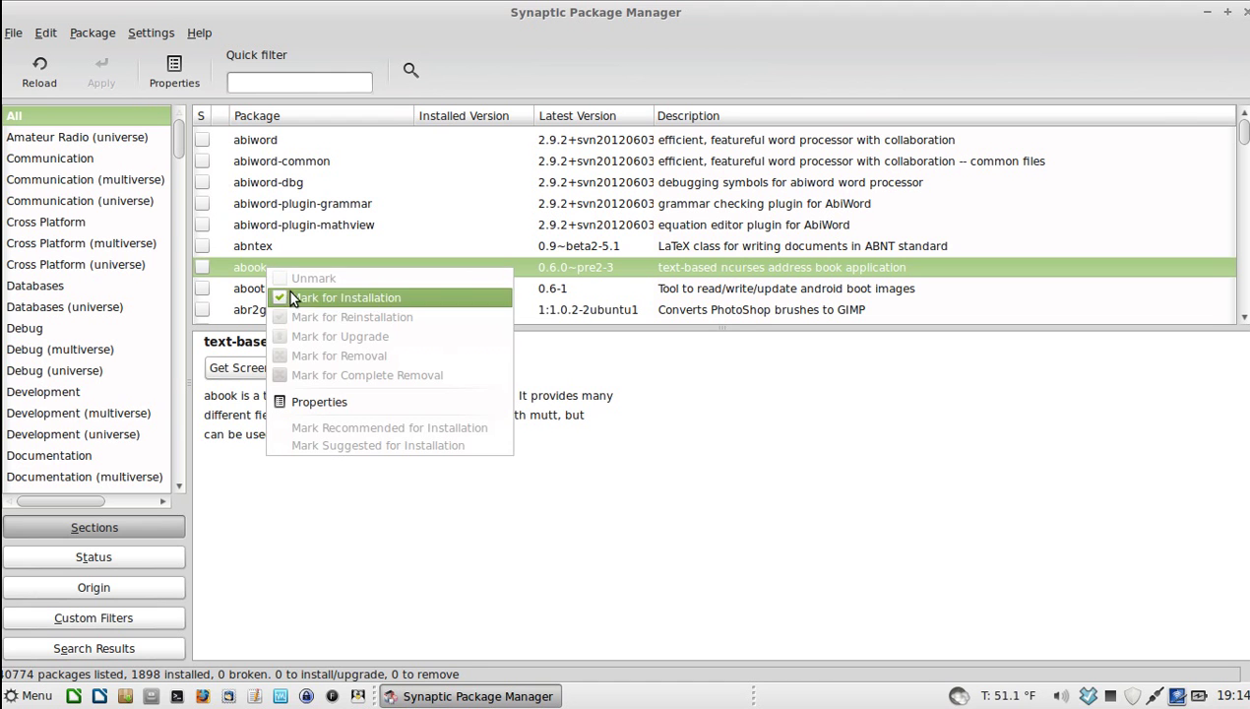
pyautogui.click(288, 298)
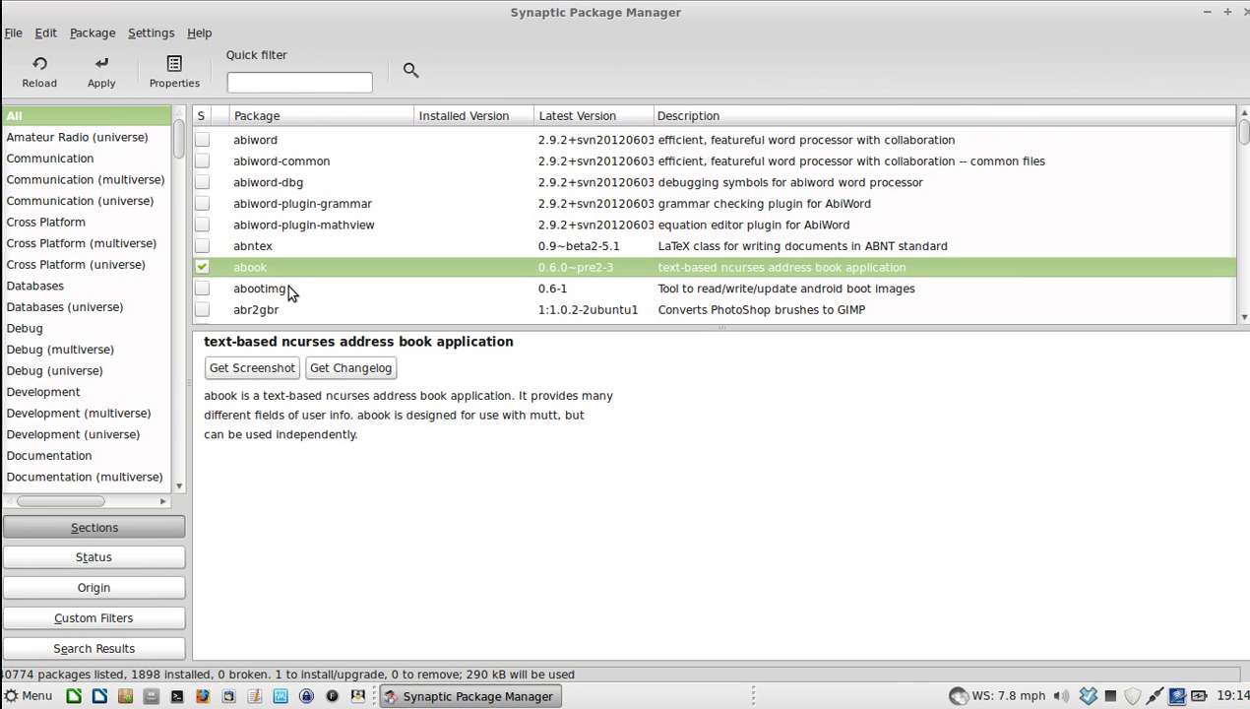
# - Look through the following packages and read the descriptions of abuse, abyss and accessodf
pyautogui.scroll(-2, 289, 286)
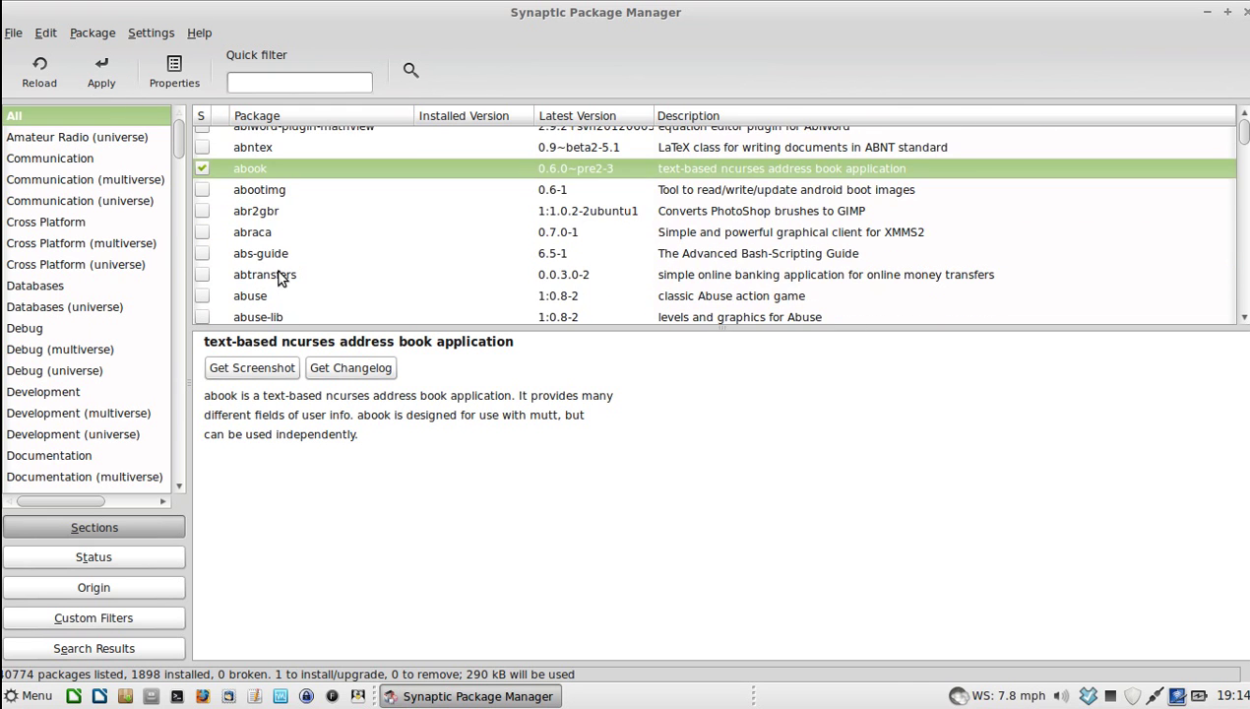
pyautogui.click(254, 298)
pyautogui.scroll(-1, 300, 286)
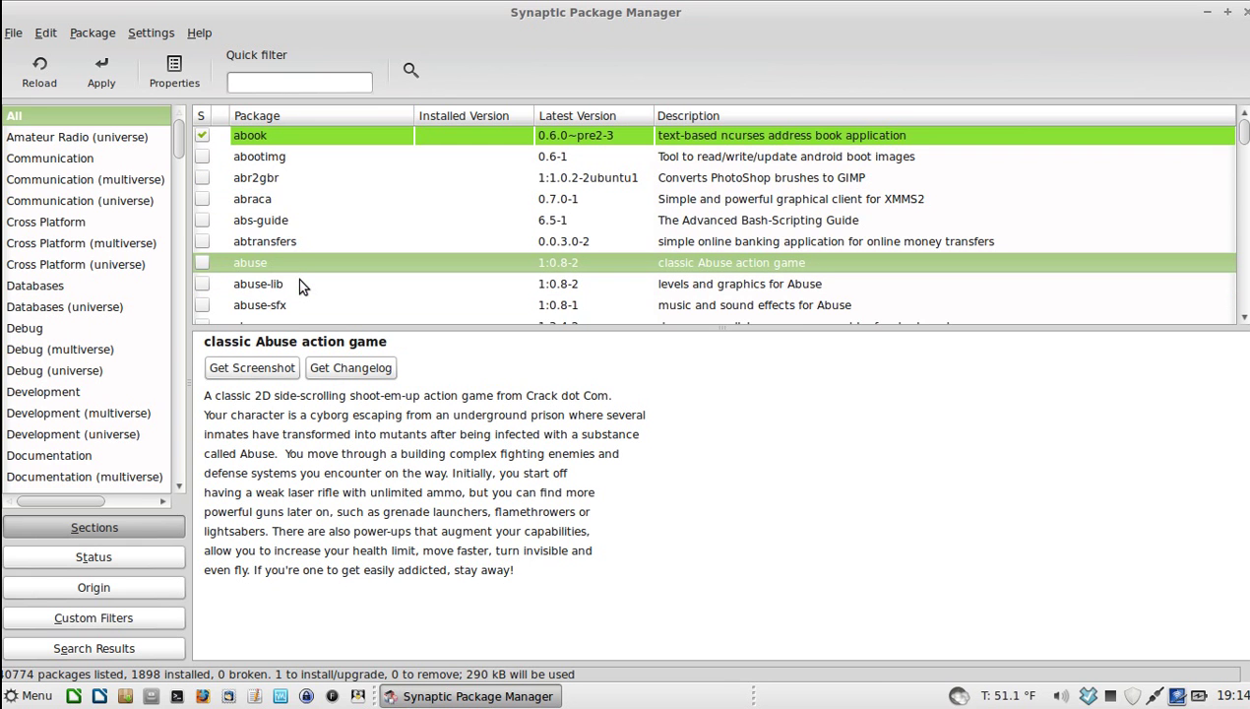
pyautogui.scroll(-1, 302, 285)
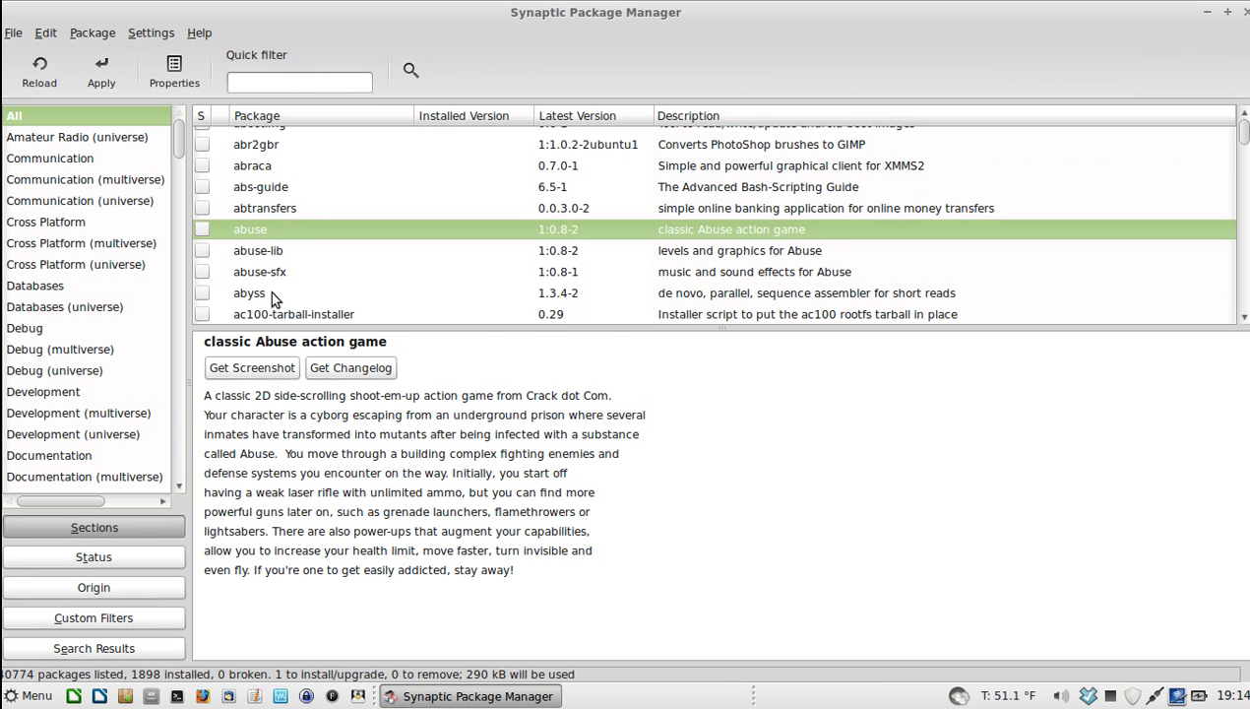
pyautogui.click(270, 292)
pyautogui.scroll(-2, 310, 264)
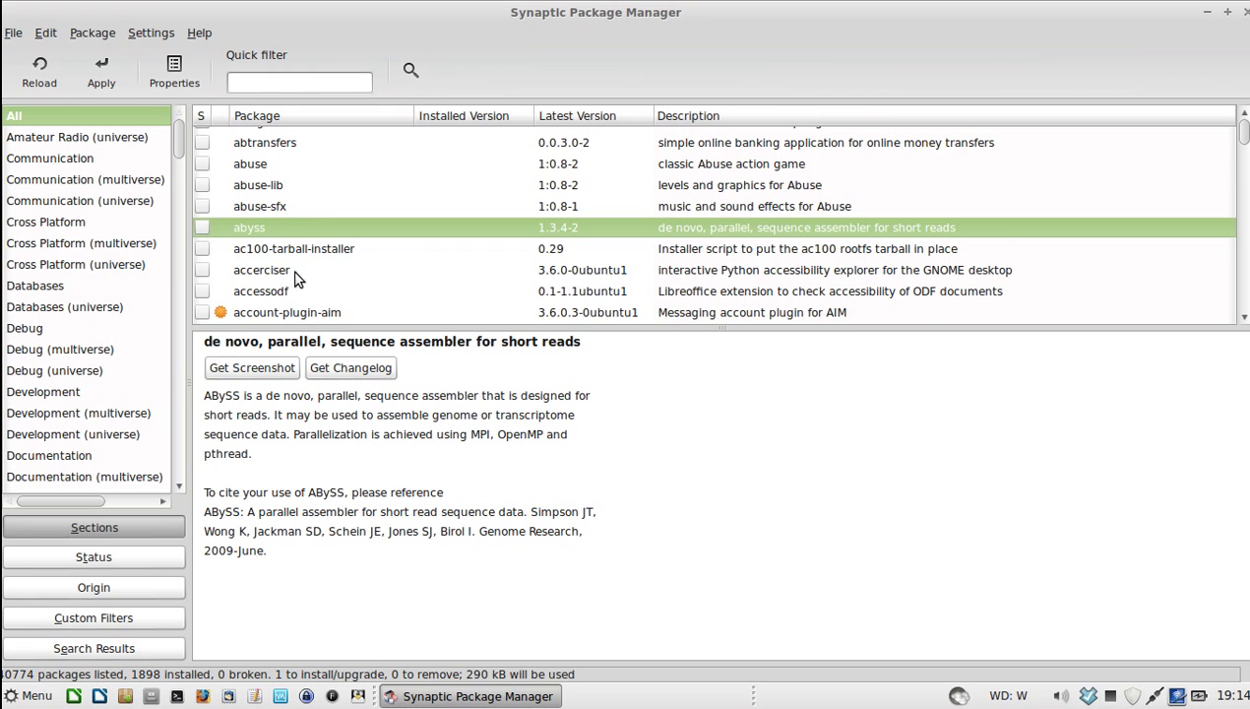
pyautogui.scroll(-1, 286, 280)
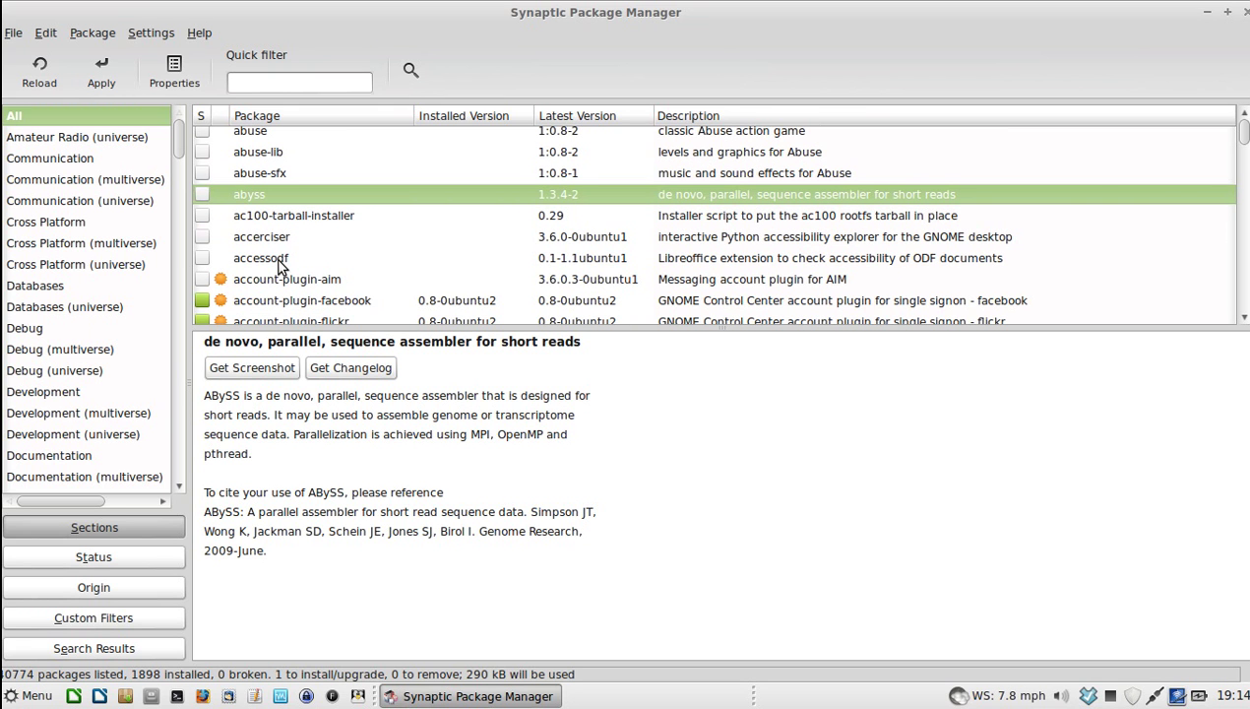
pyautogui.click(276, 259)
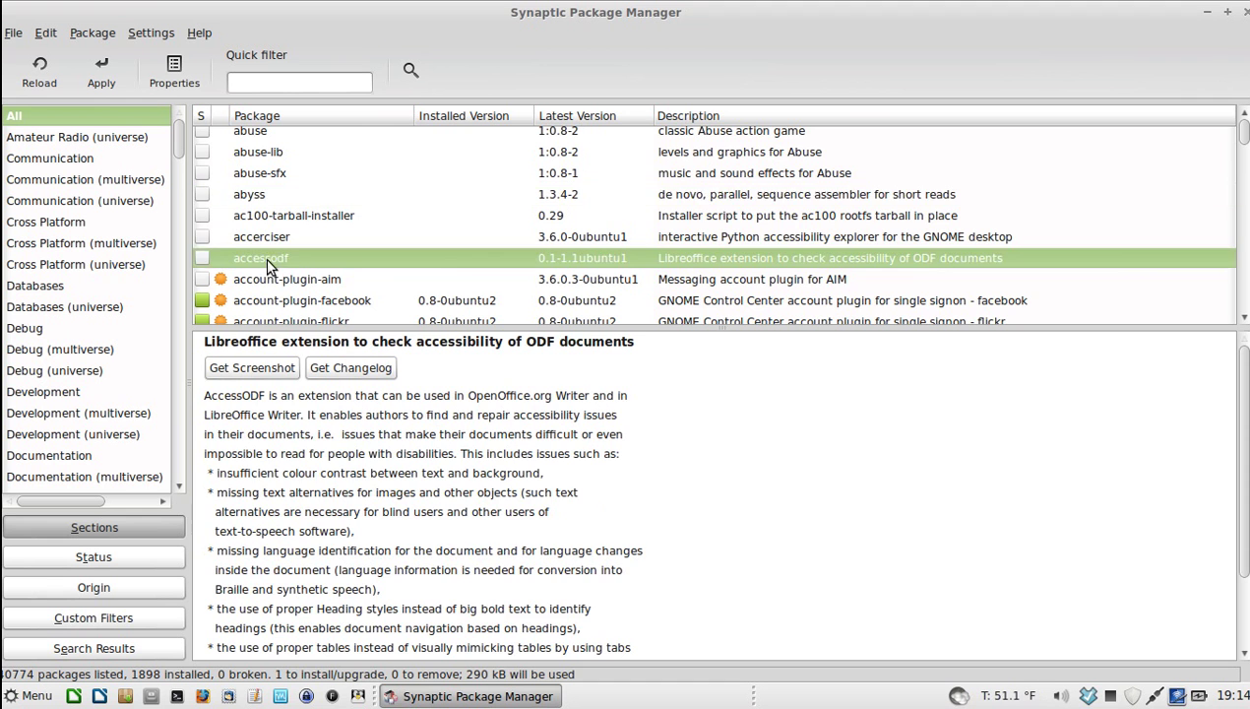
# - Look through the account-plugin and ace packages in the list and view the description of the acct package
pyautogui.scroll(-2, 282, 262)
pyautogui.scroll(-1, 284, 264)
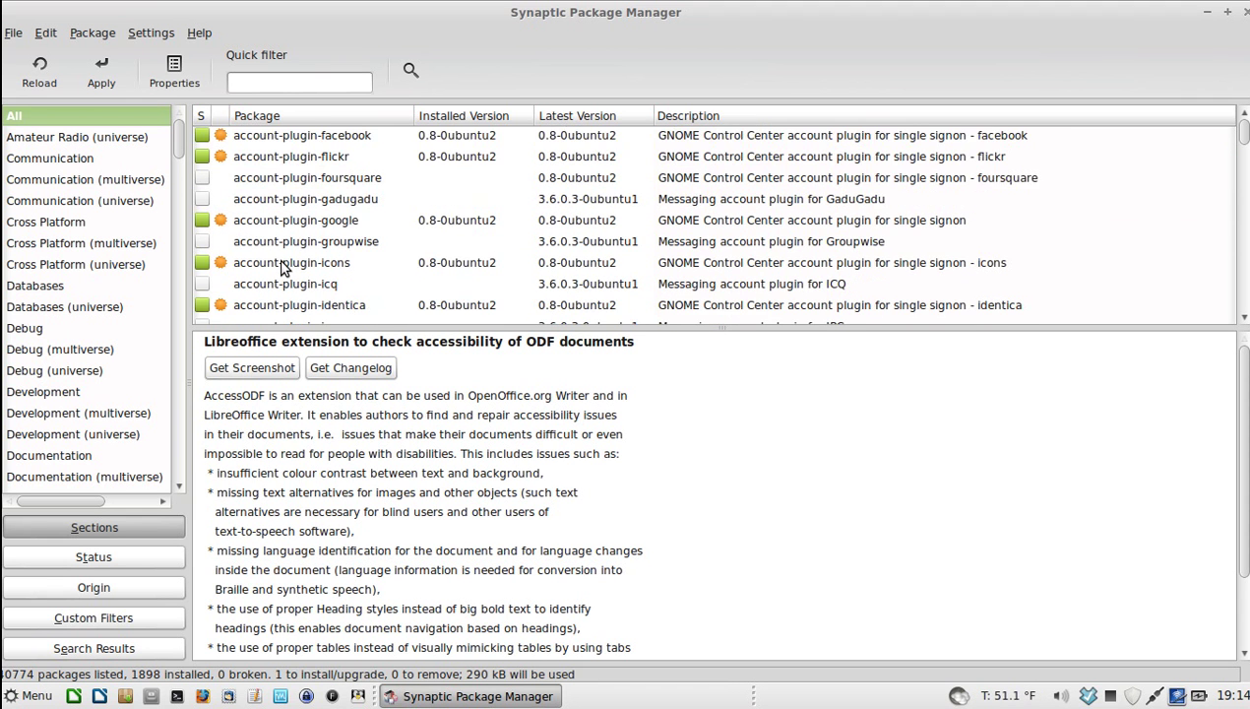
pyautogui.scroll(-1, 284, 267)
pyautogui.scroll(2, 284, 268)
pyautogui.scroll(-1, 284, 268)
pyautogui.scroll(-1, 284, 268)
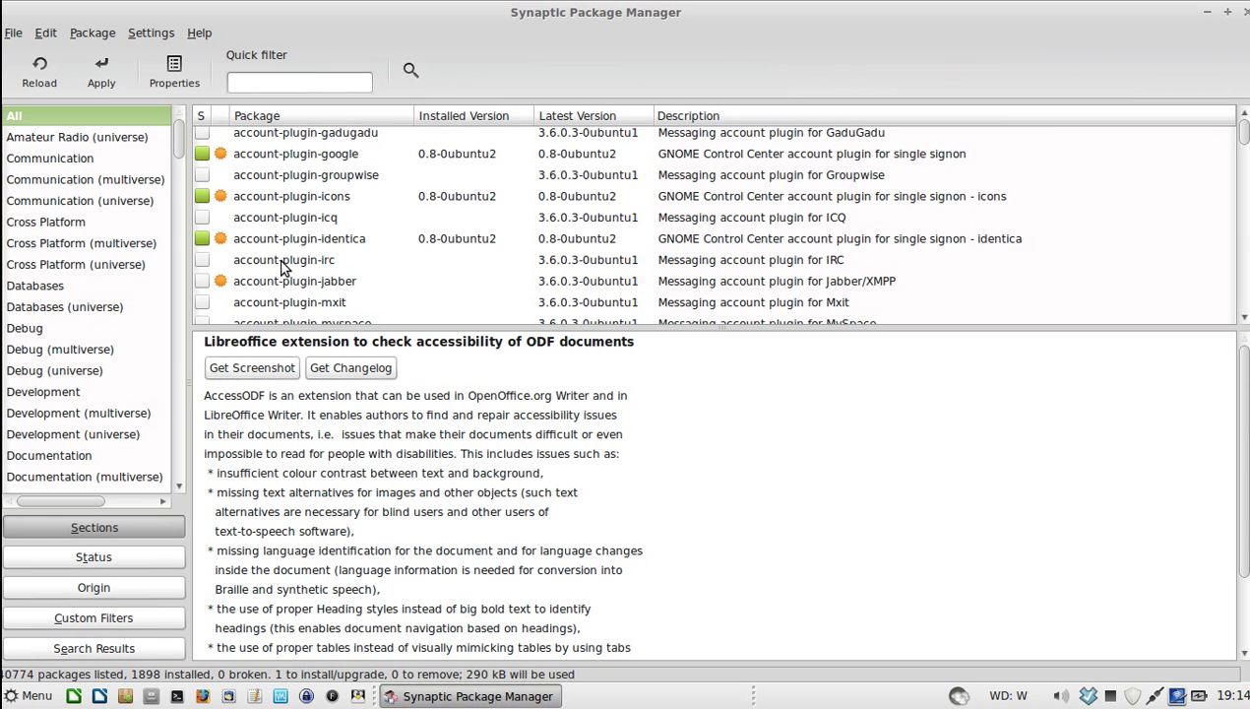
pyautogui.scroll(-3, 283, 268)
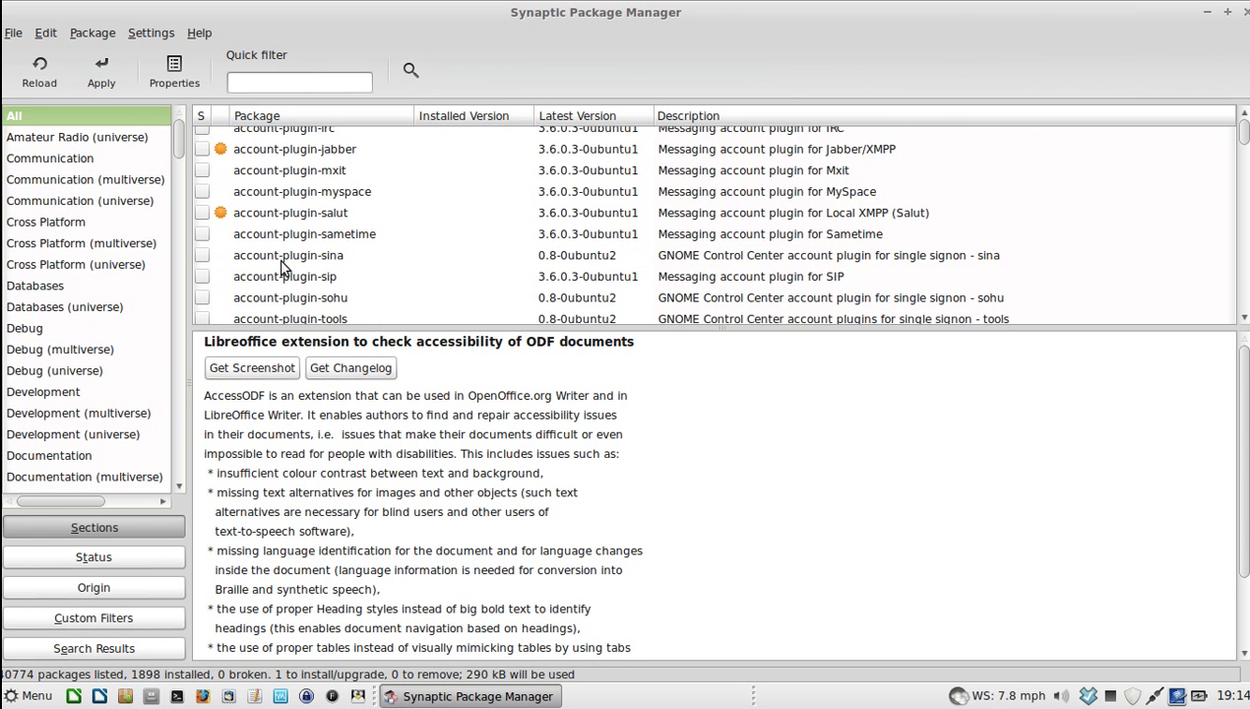
pyautogui.scroll(-6, 283, 268)
pyautogui.scroll(-1, 283, 268)
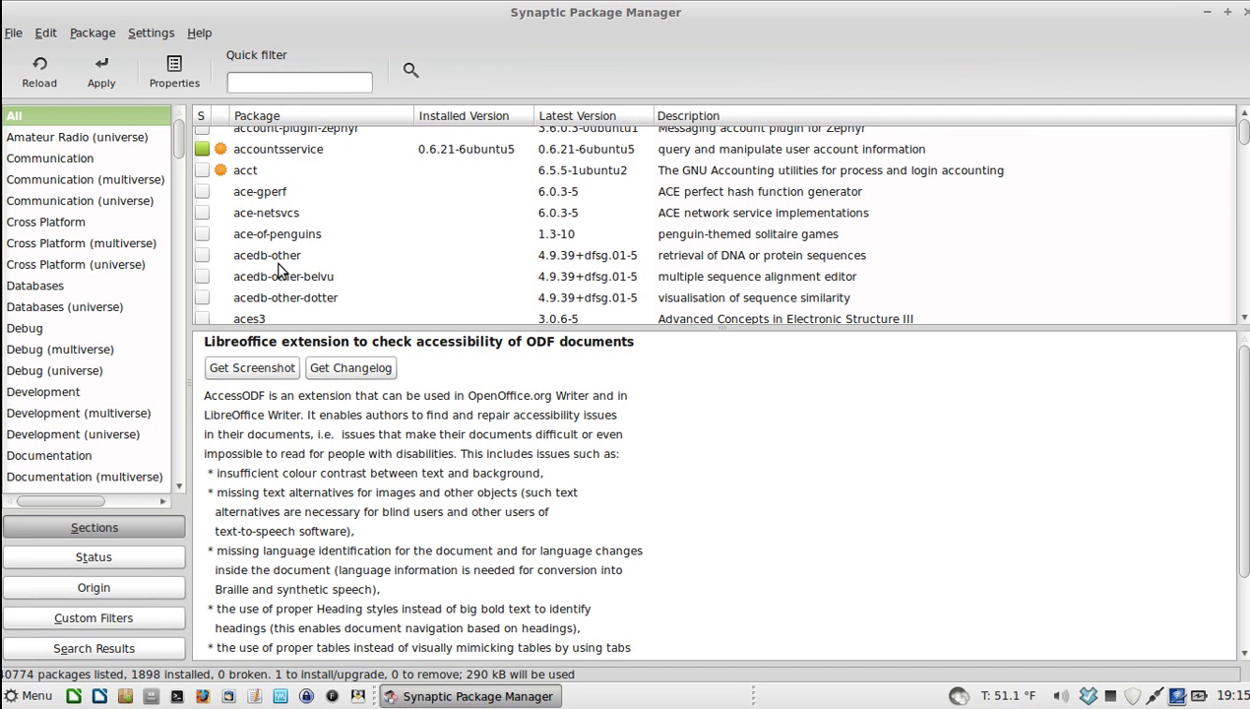
pyautogui.scroll(-1, 280, 271)
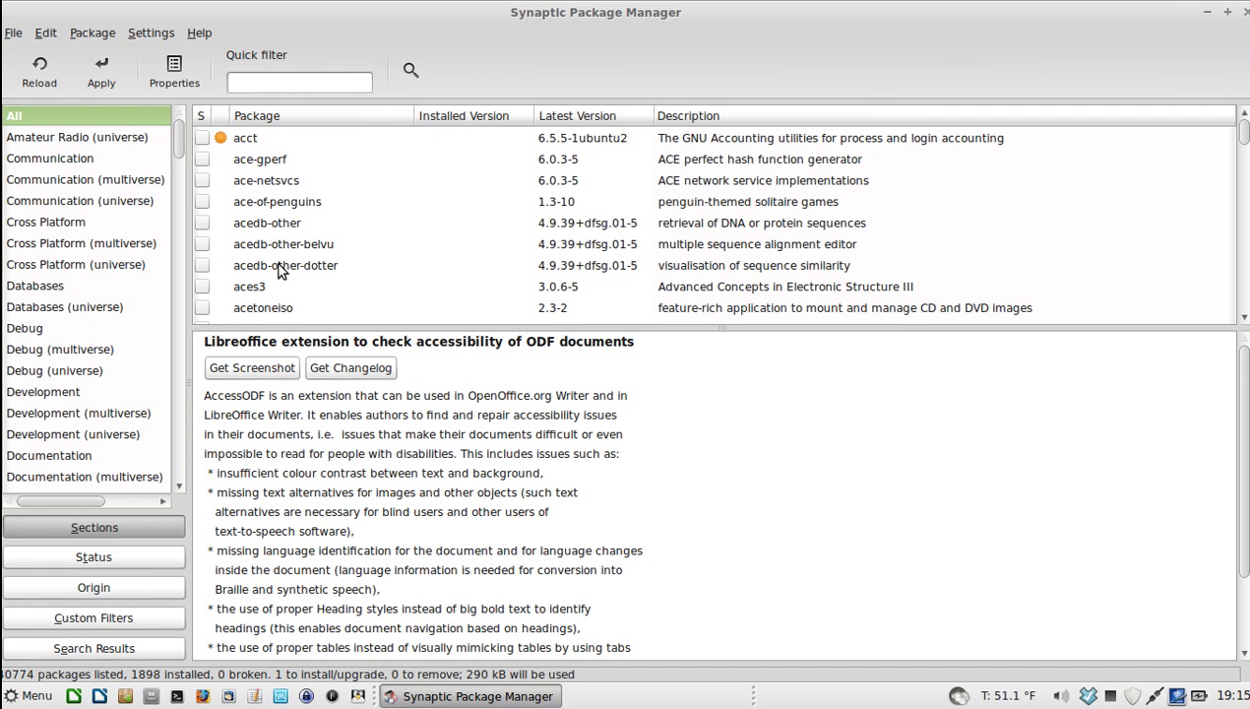
pyautogui.scroll(2, 278, 260)
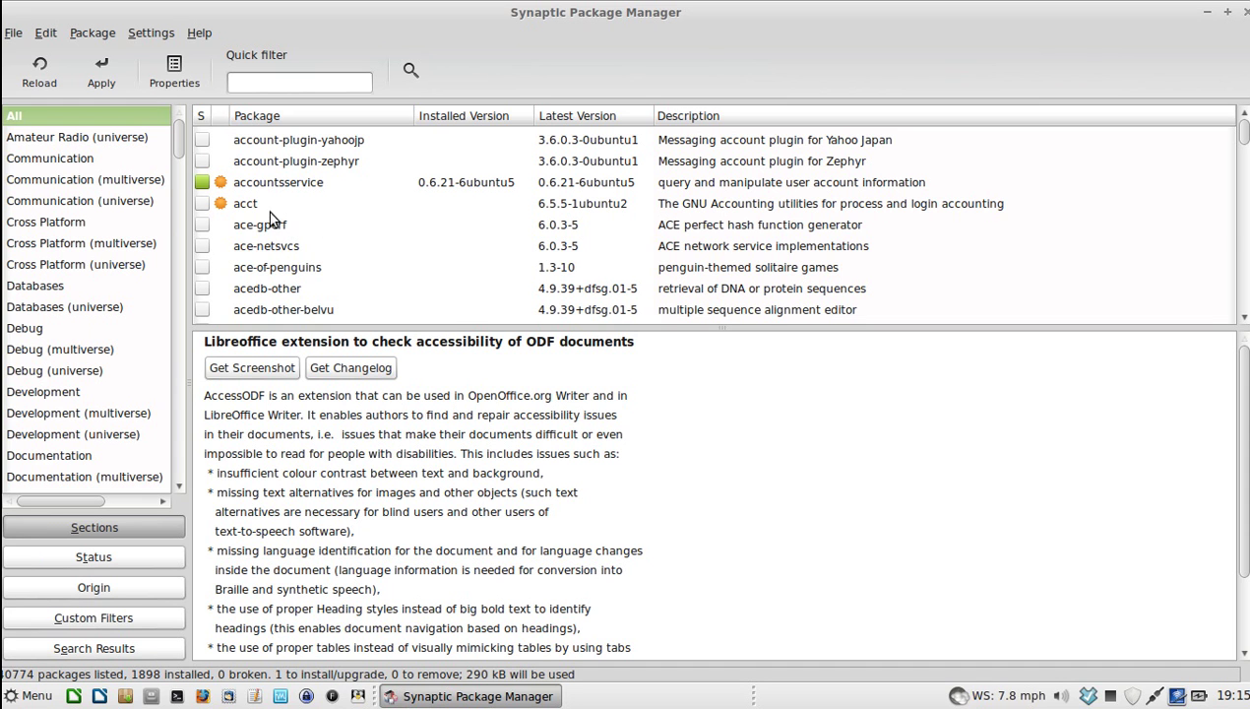
pyautogui.click(270, 221)
pyautogui.click(284, 207)
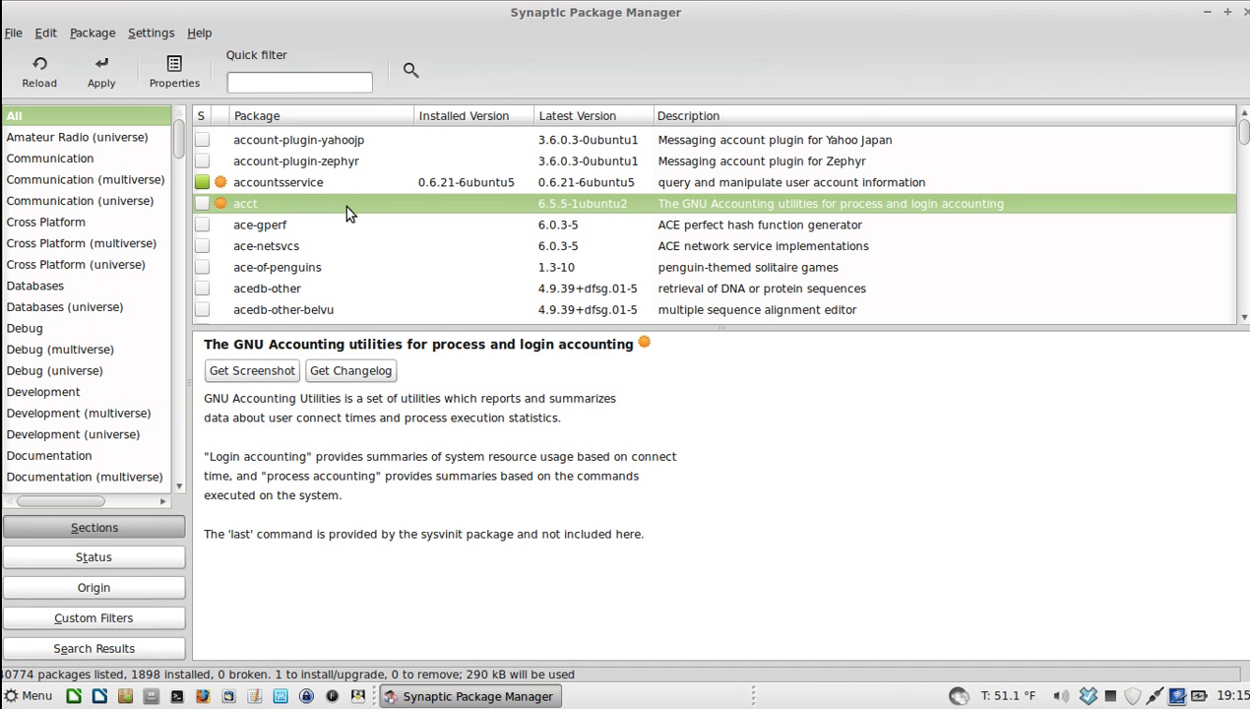
# - Apply the marked abook installation after expanding the list of changes, then review the installation details and dismiss the report
pyautogui.click(122, 80)
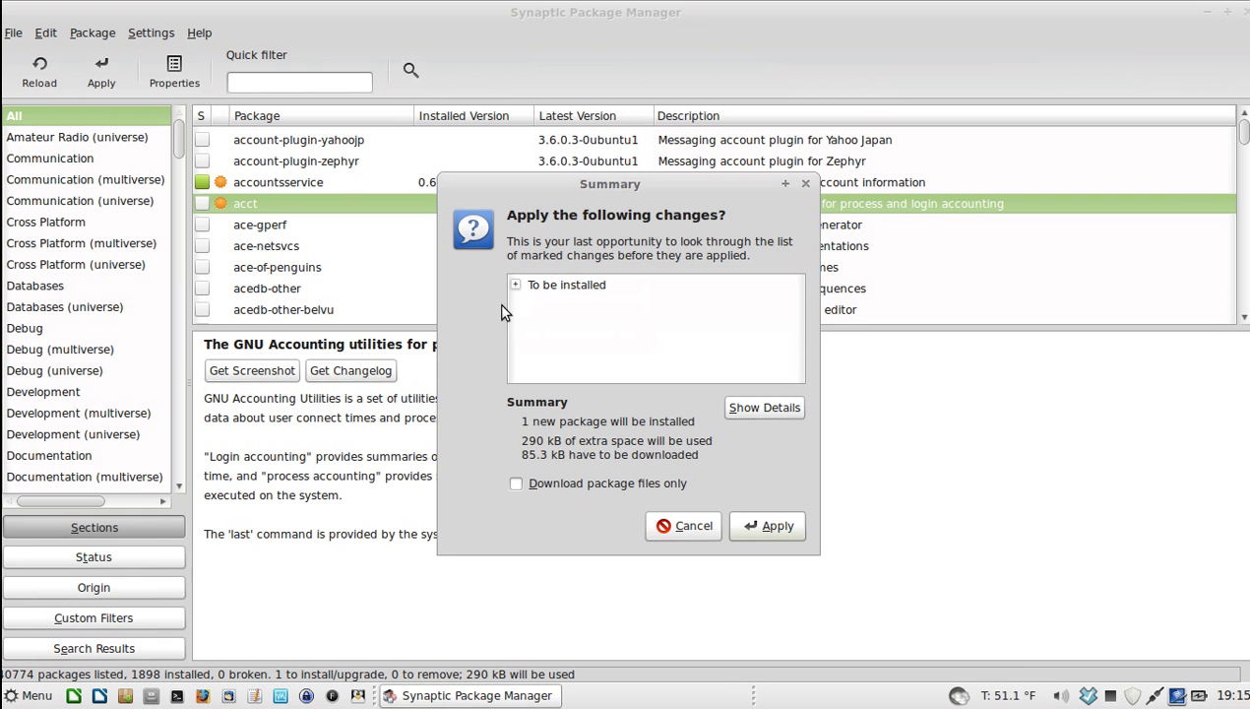
pyautogui.click(515, 284)
pyautogui.click(749, 532)
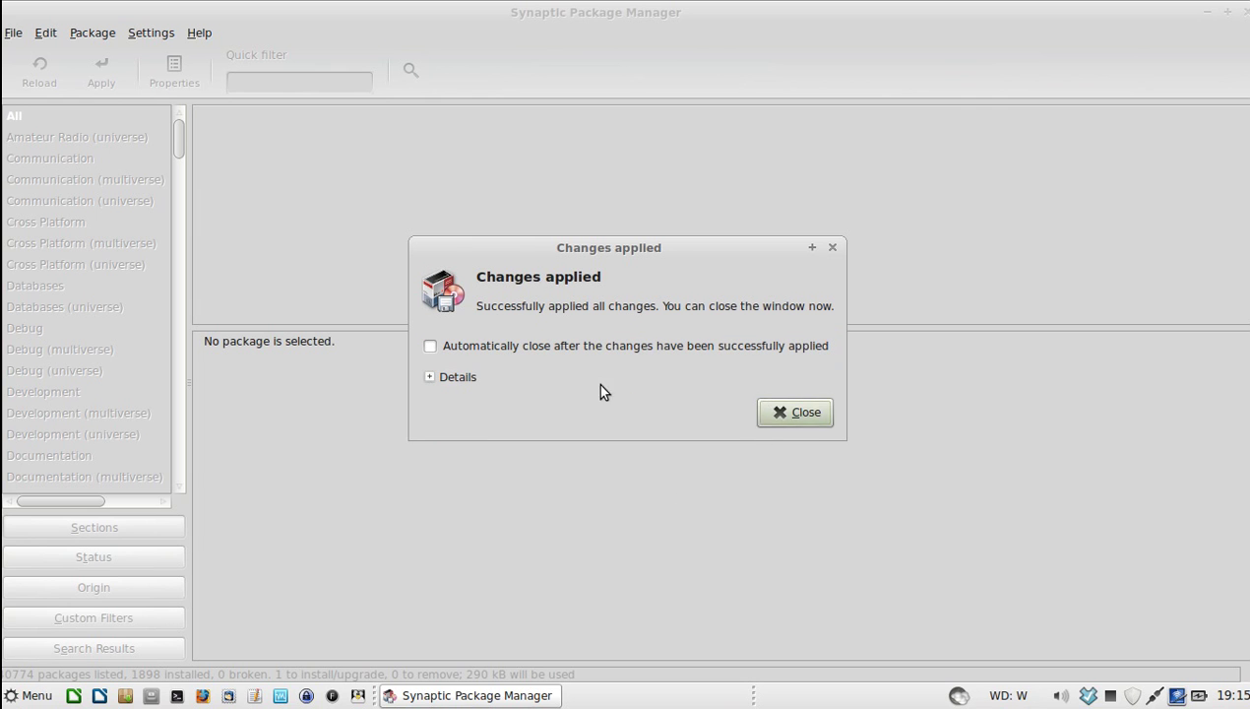
pyautogui.click(456, 377)
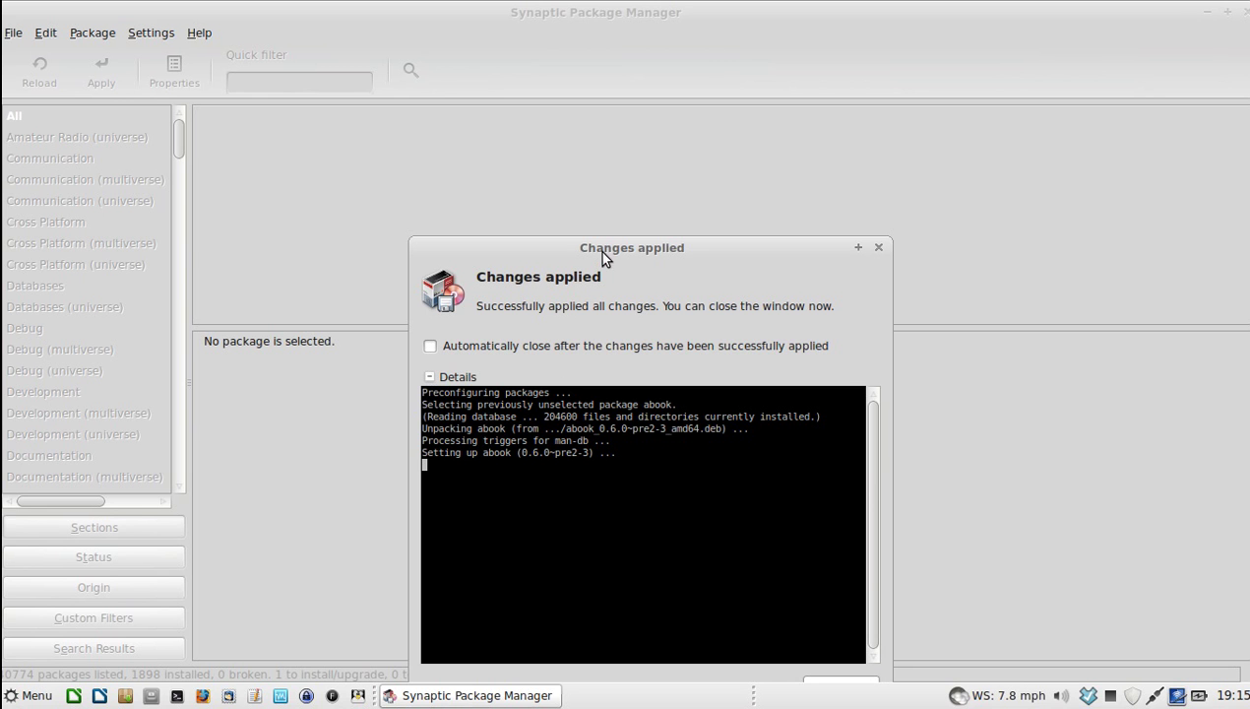
pyautogui.moveTo(604, 255); pyautogui.dragTo(634, 106)
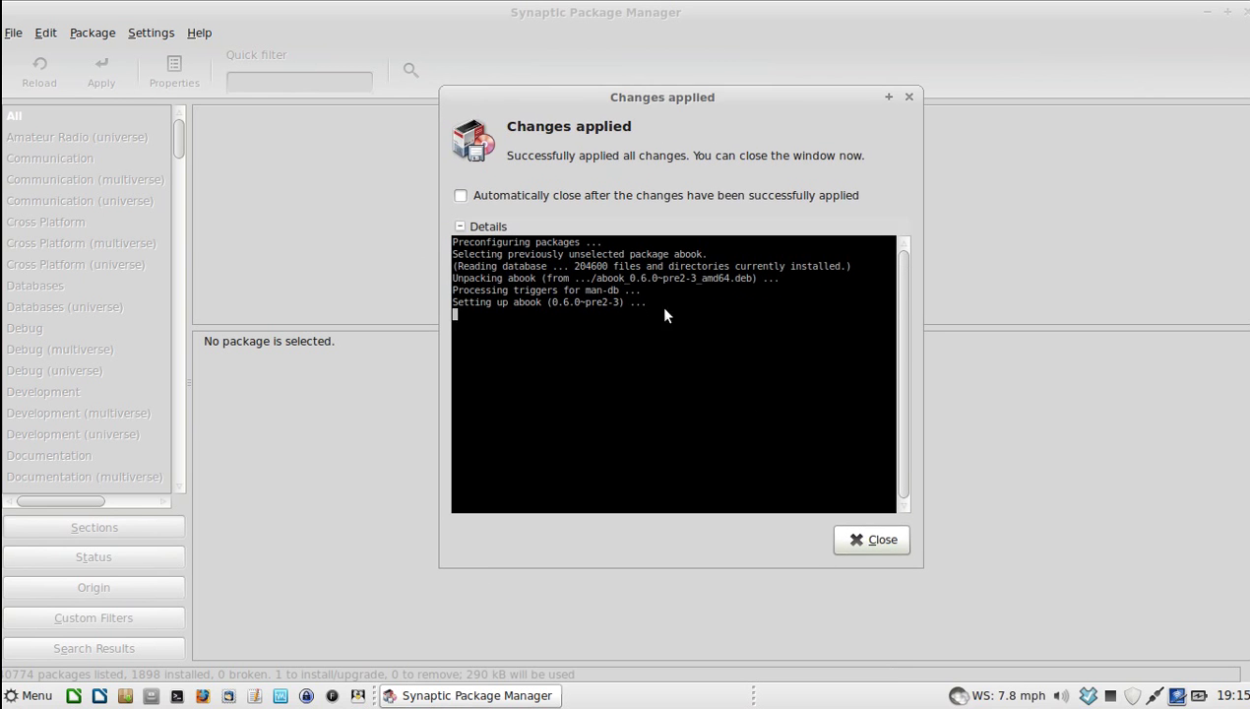
pyautogui.click(868, 544)
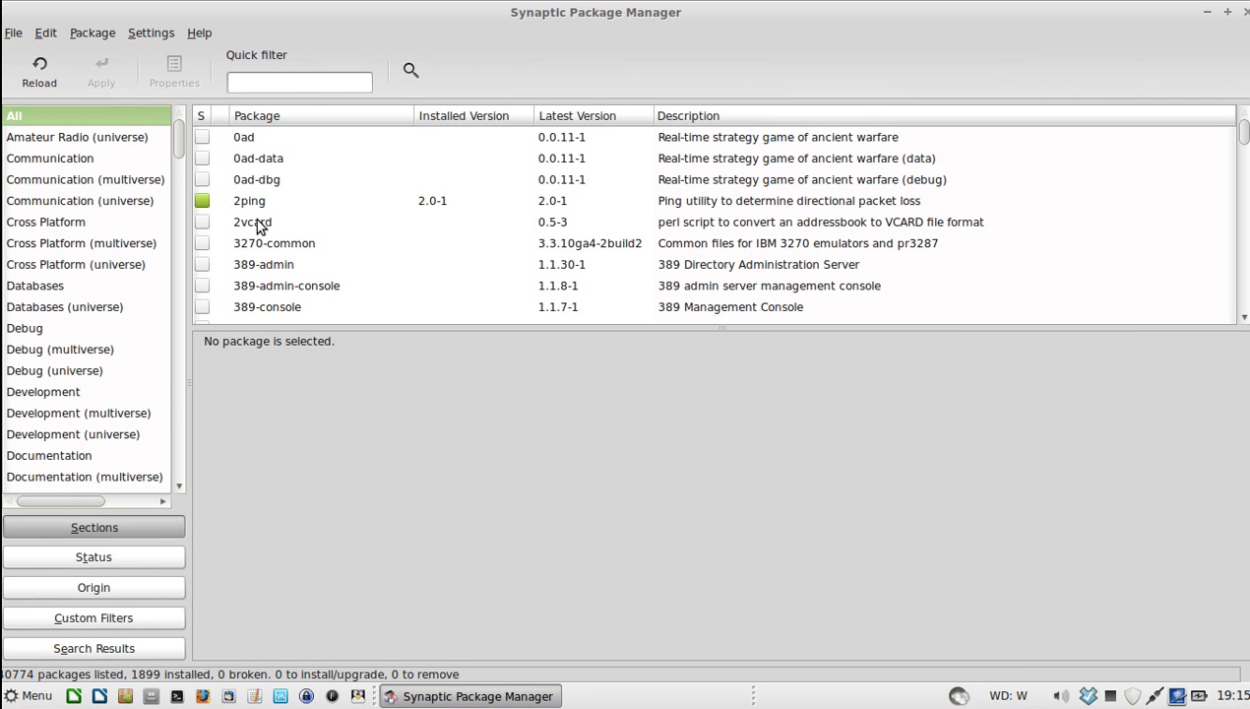
# - Find the installed abook package in the full list and mark it for complete removal
pyautogui.scroll(-1, 358, 240)
pyautogui.scroll(-4, 343, 243)
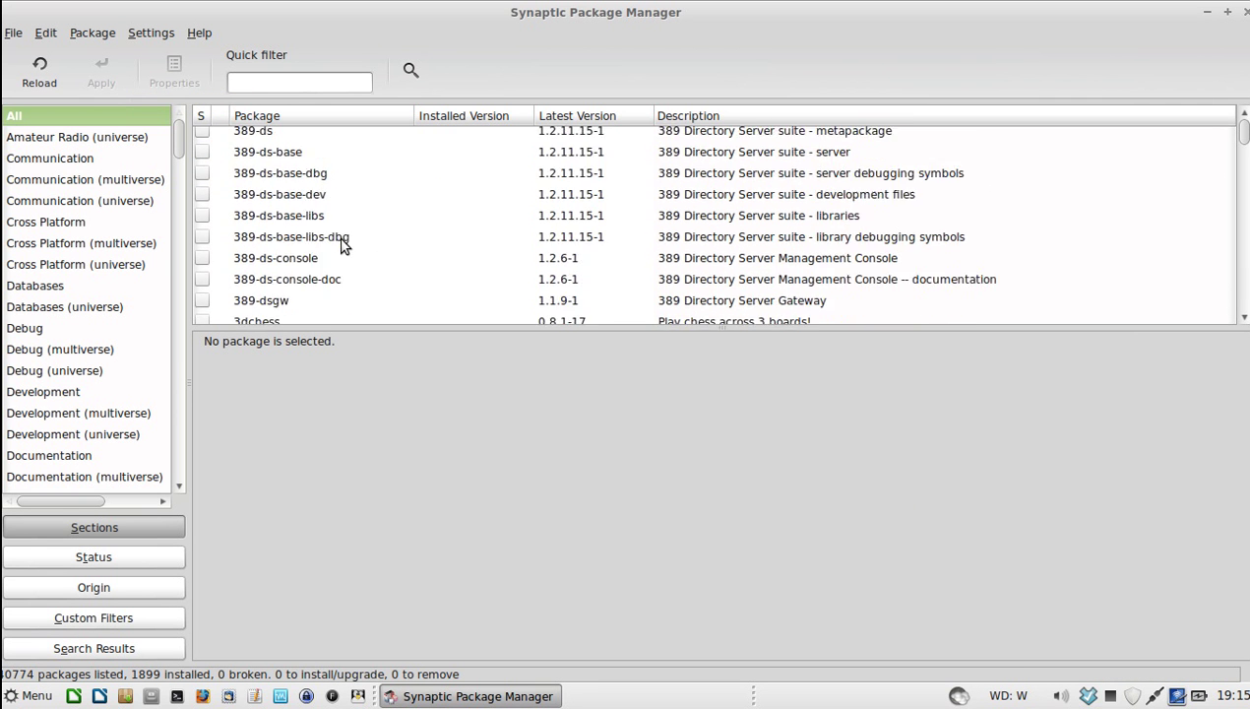
pyautogui.scroll(-7, 339, 246)
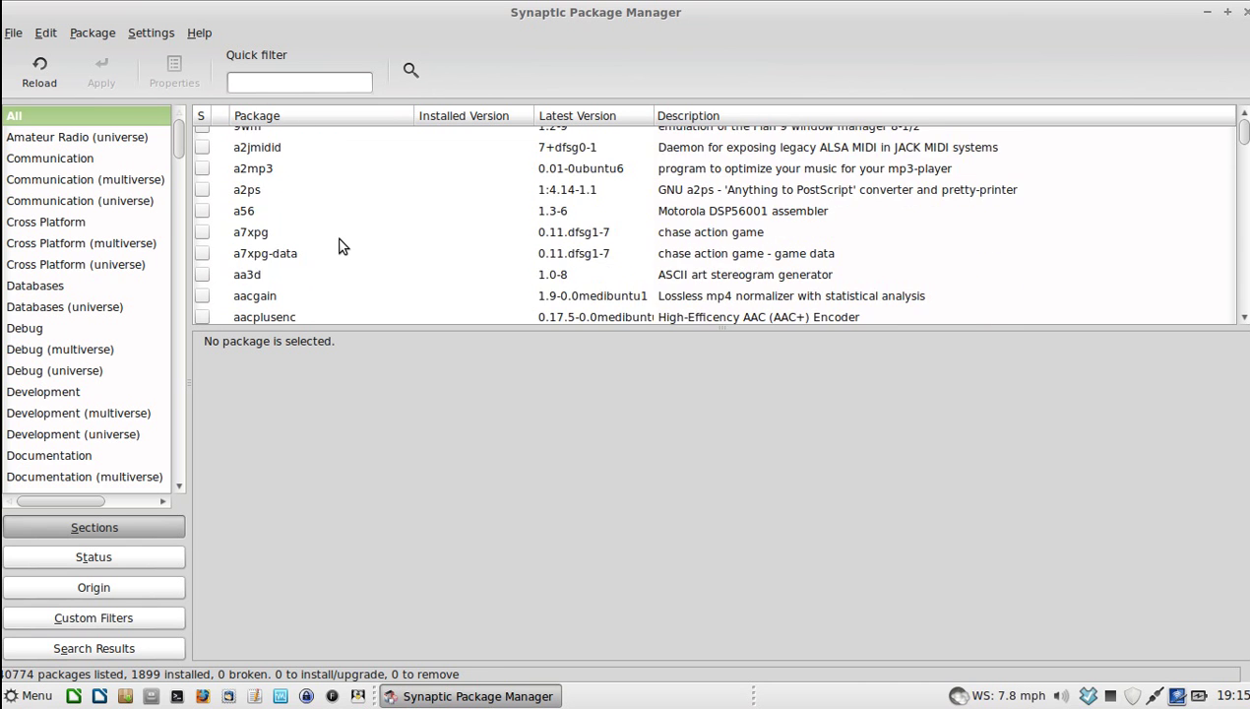
pyautogui.scroll(-6, 339, 246)
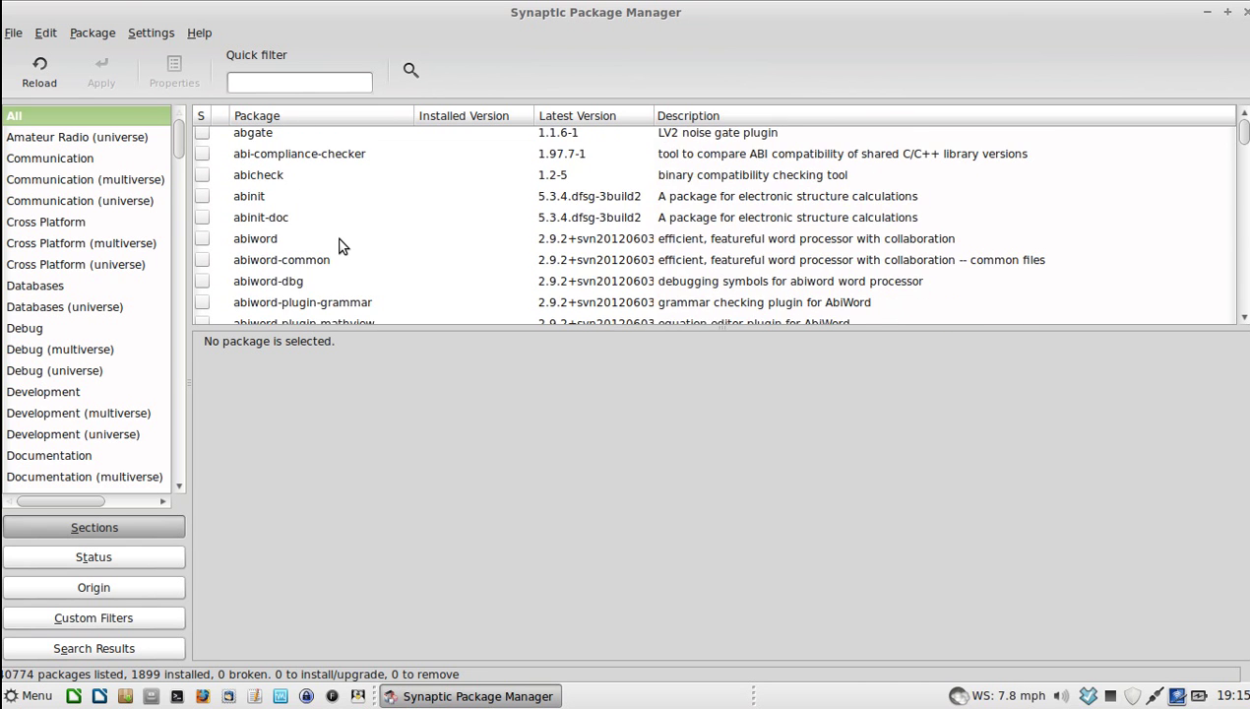
pyautogui.click(256, 270)
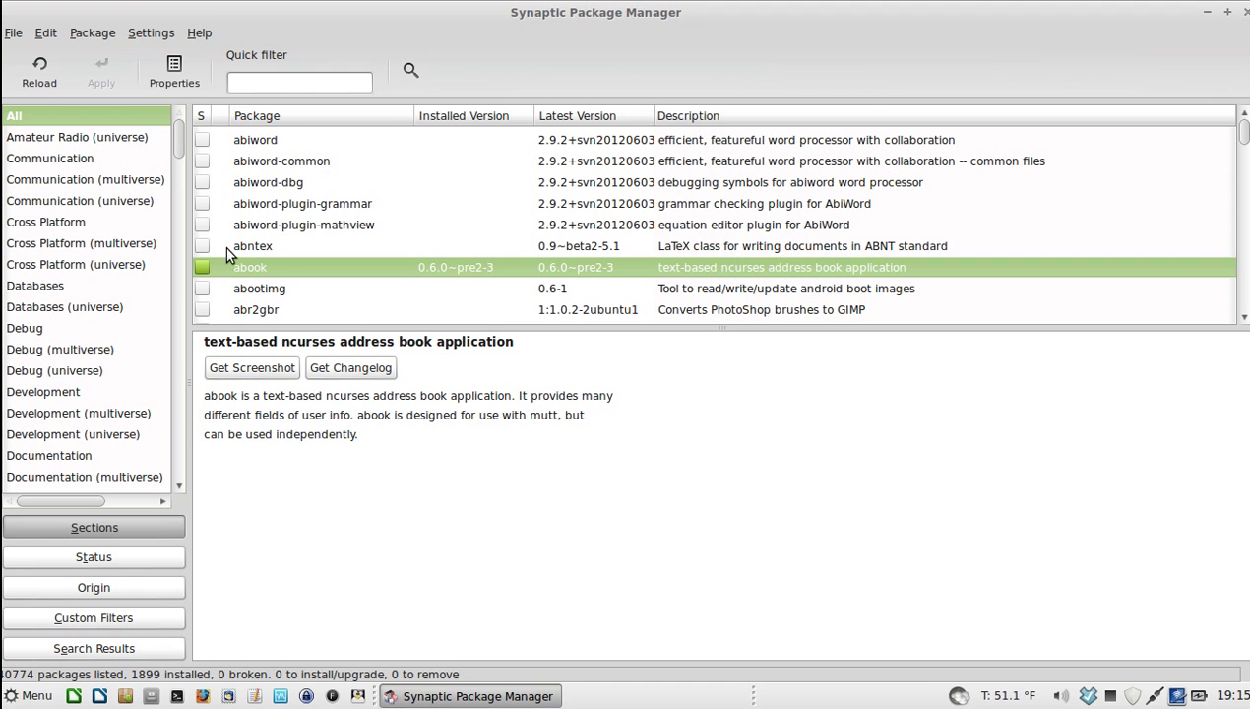
pyautogui.rightClick(244, 262)
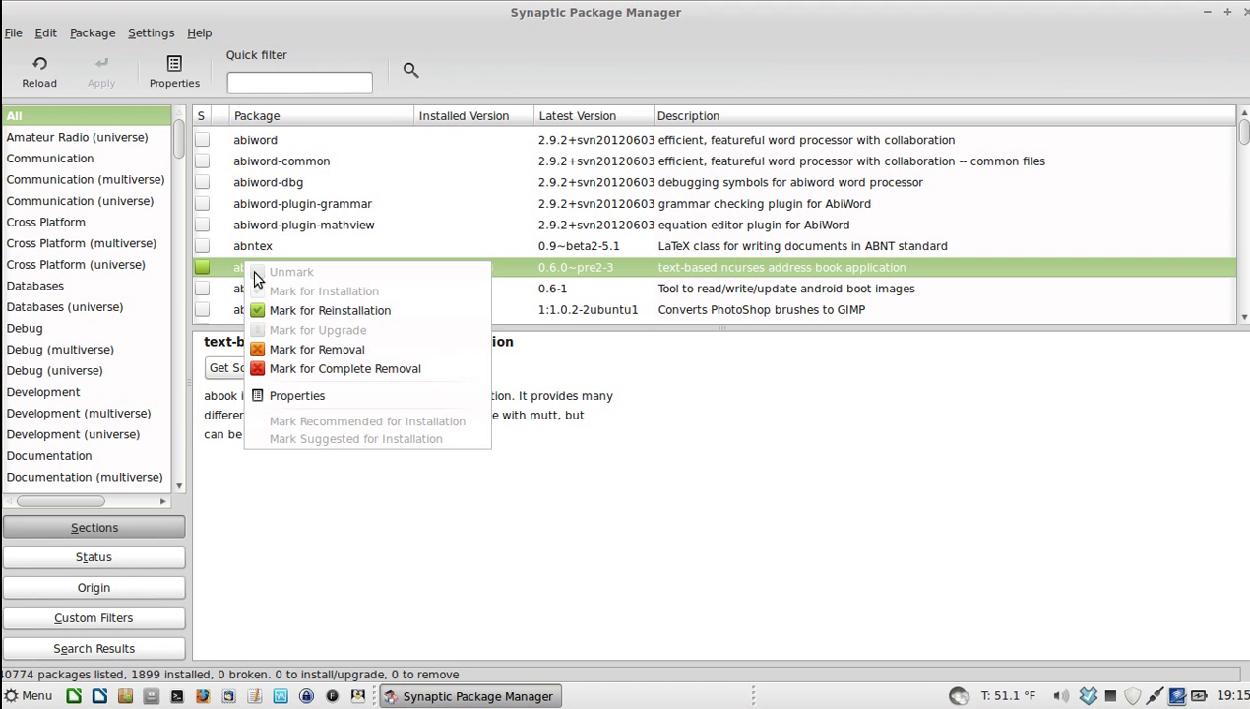
pyautogui.click(320, 369)
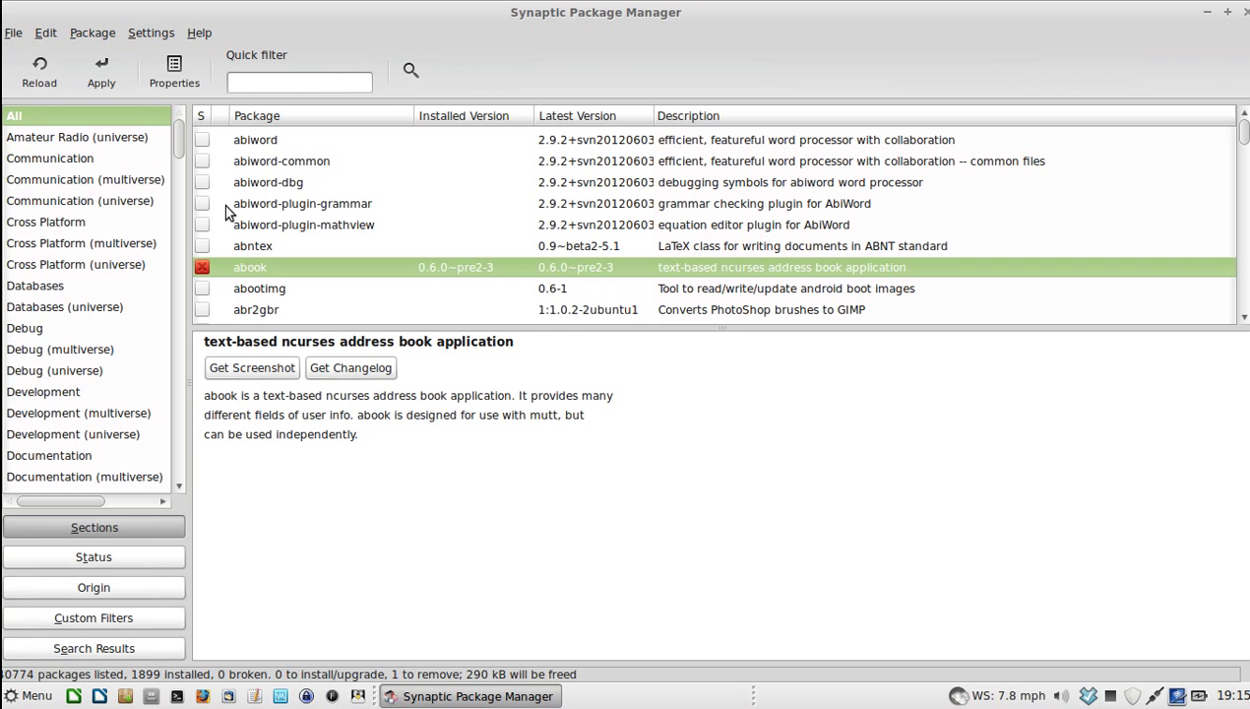
# - Check which package is listed for complete removal and apply the removal of abook
pyautogui.click(101, 71)
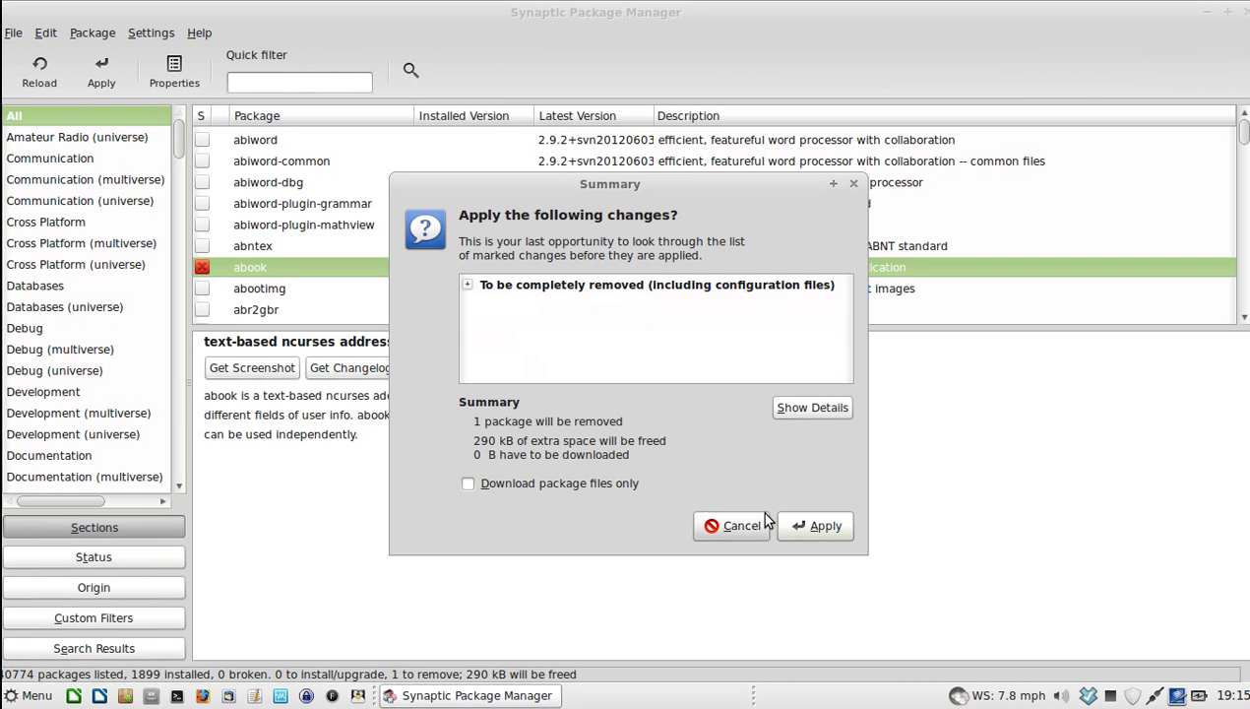
pyautogui.click(466, 285)
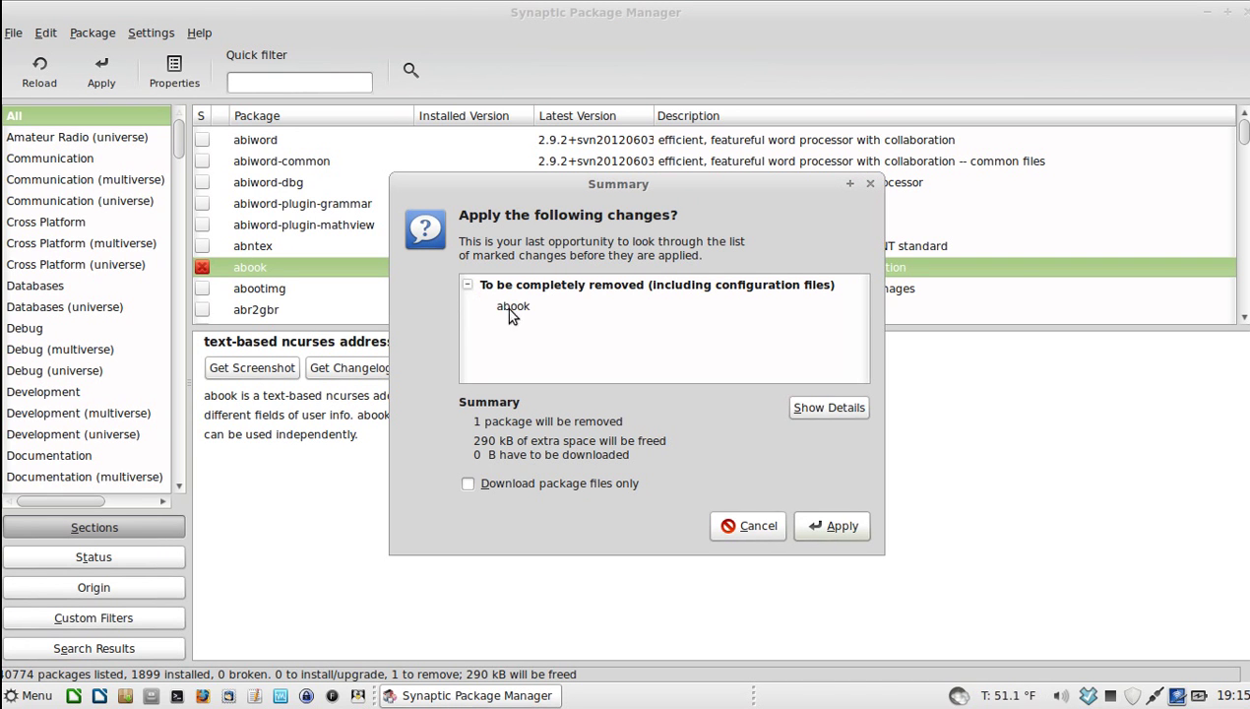
pyautogui.click(825, 526)
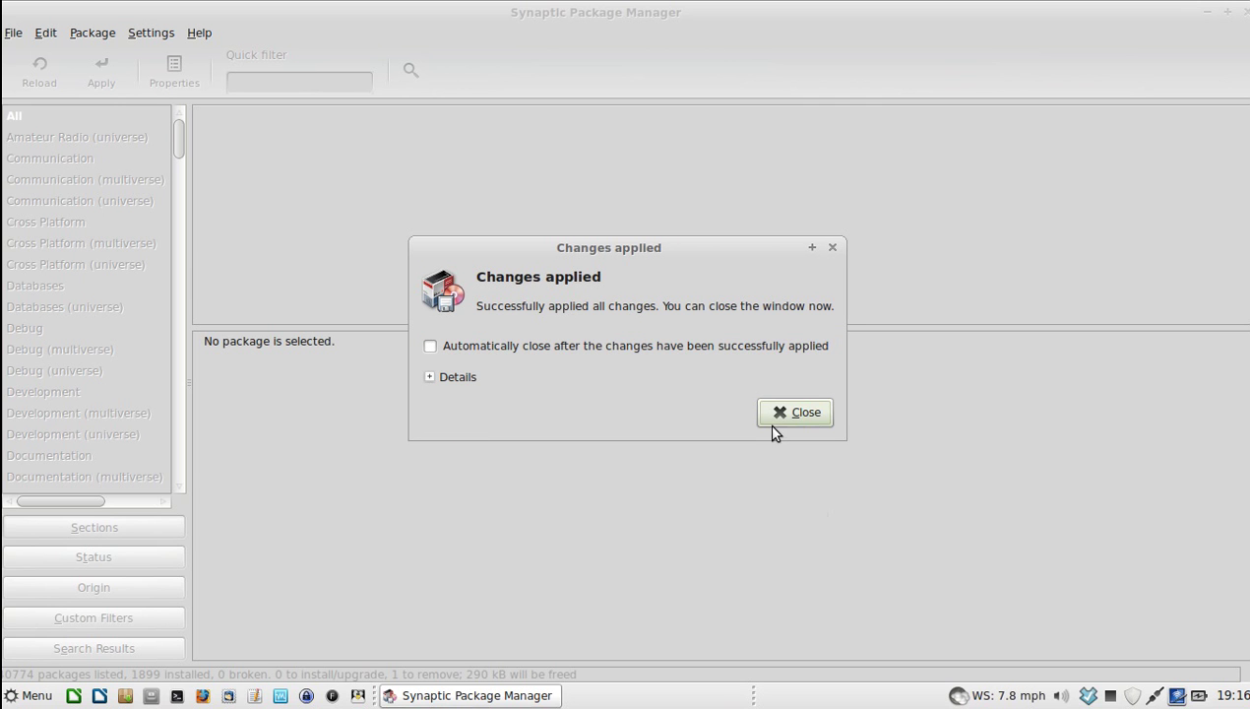
# - Dismiss the report of applied changes and filter the package list by "linux header"
pyautogui.click(765, 418)
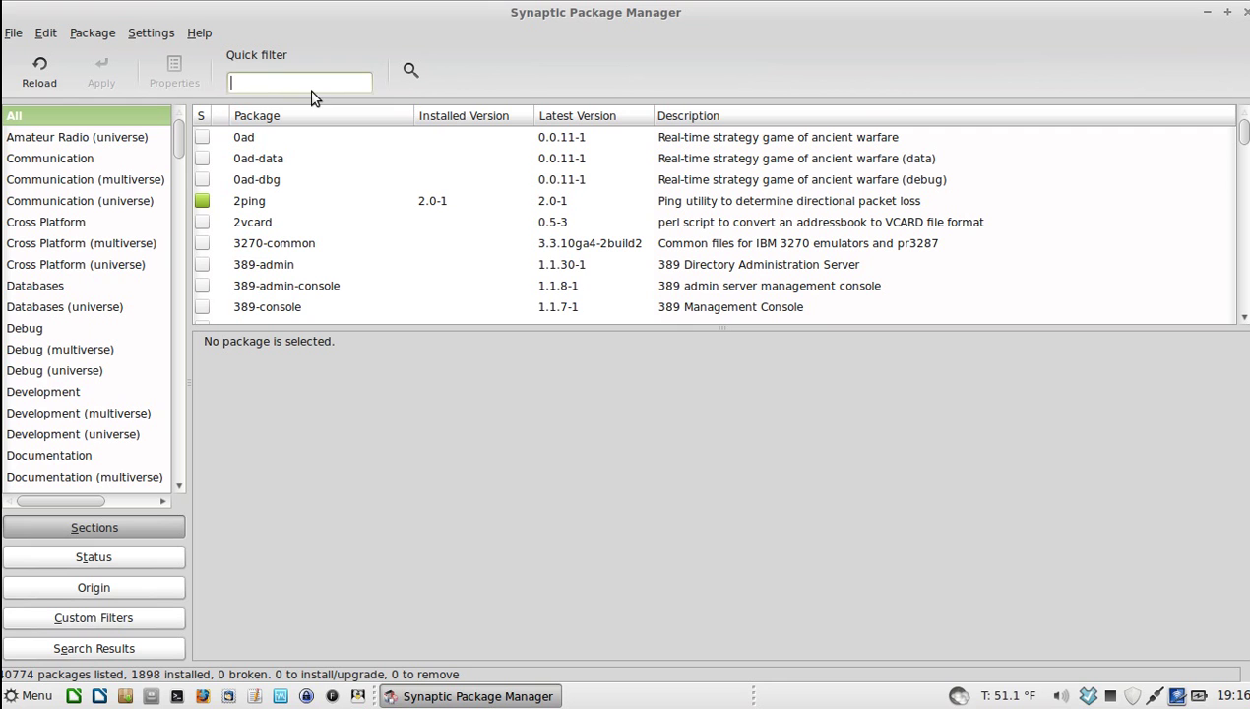
pyautogui.write('linux header')
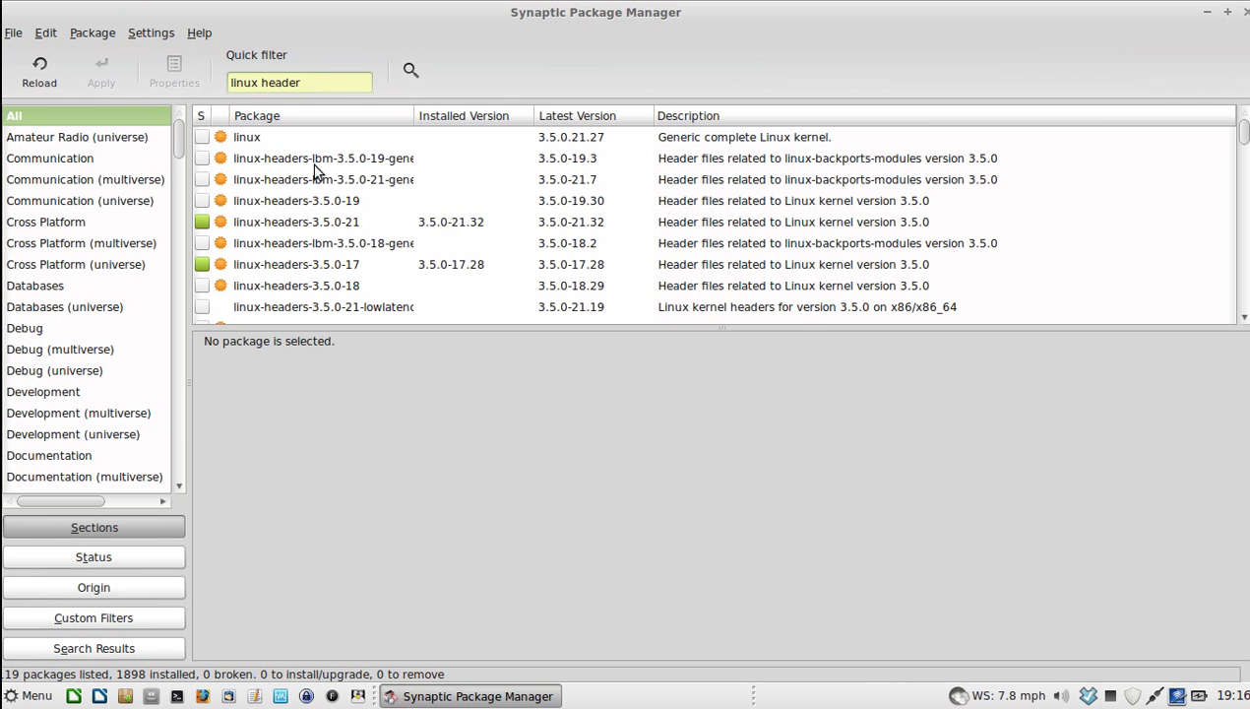
# - View the descriptions of the installed linux-headers-3.5.0-17 and linux-headers-3.5.0-17-generic packages
pyautogui.click(360, 265)
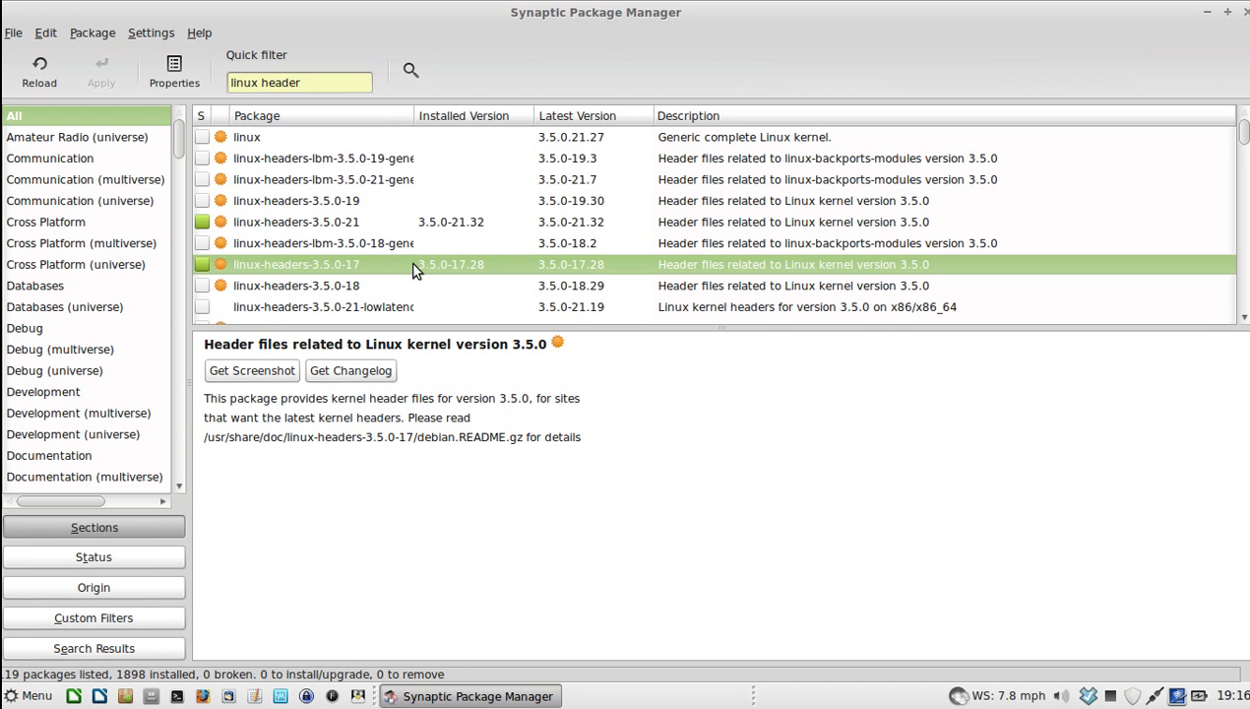
pyautogui.scroll(-2, 406, 257)
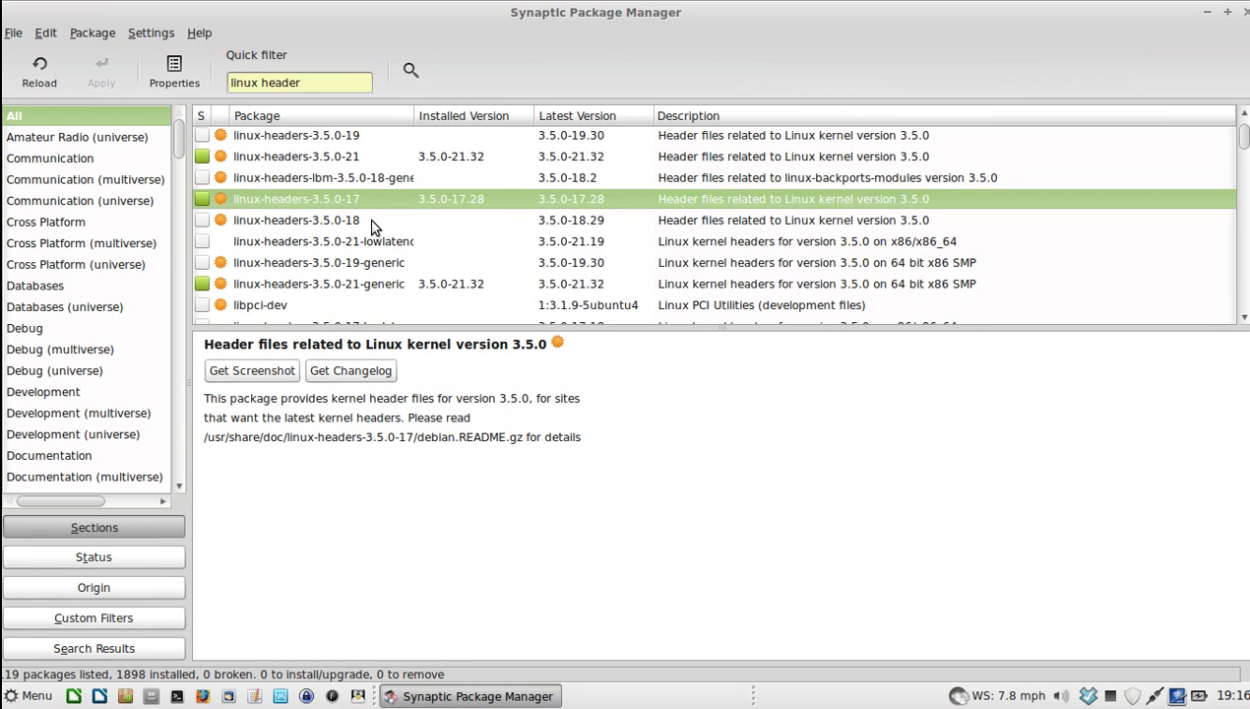
pyautogui.scroll(-4, 356, 228)
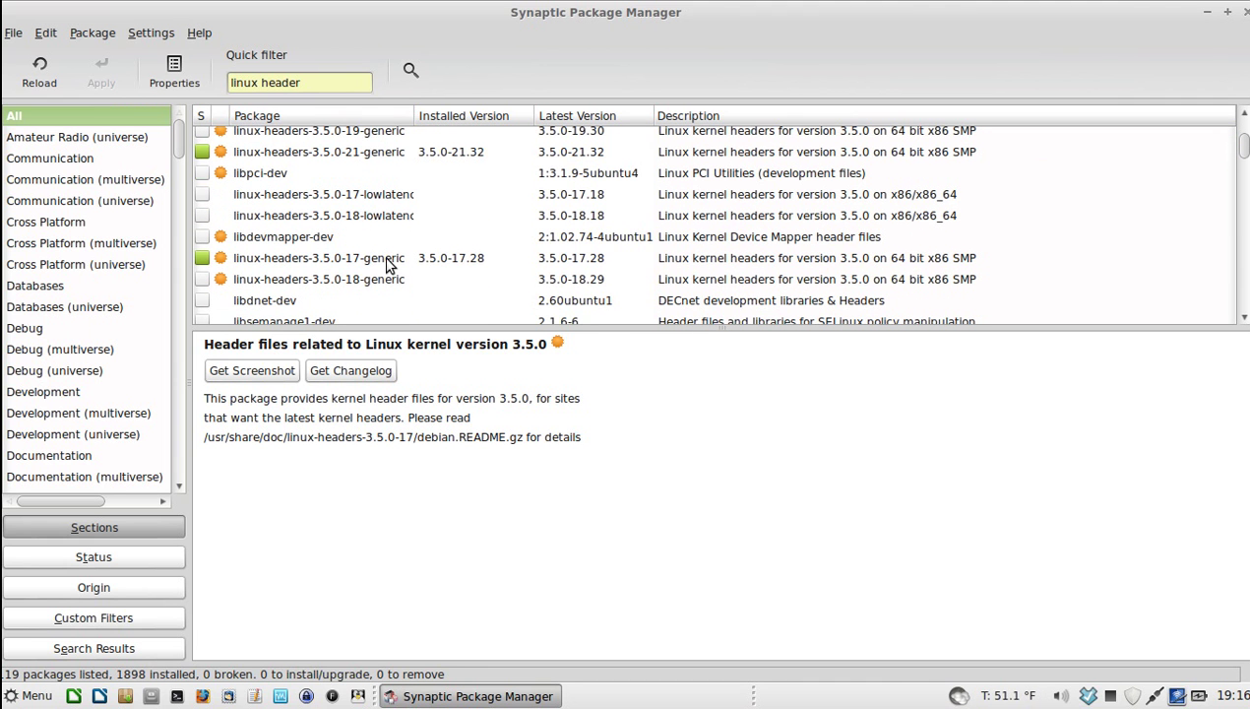
pyautogui.click(387, 262)
# - Look through the remaining filtered packages and view the description of the installed libcap-ng0 package
pyautogui.scroll(-5, 389, 260)
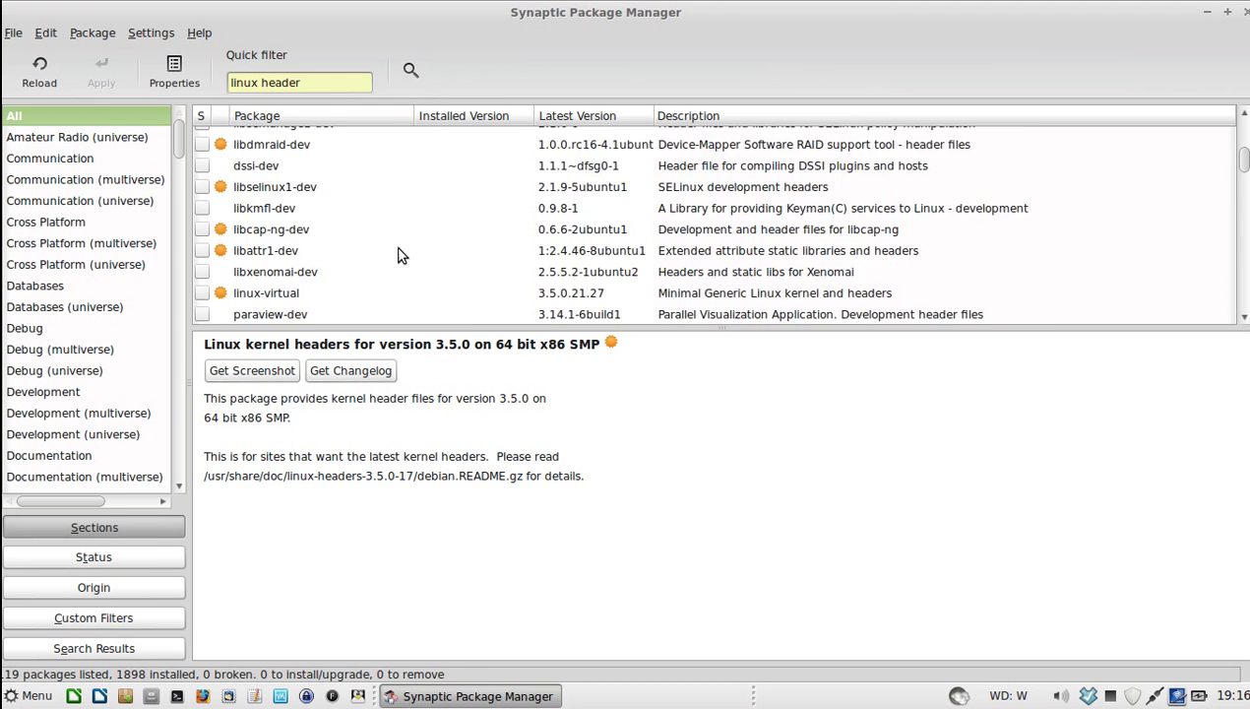
pyautogui.scroll(-1, 398, 254)
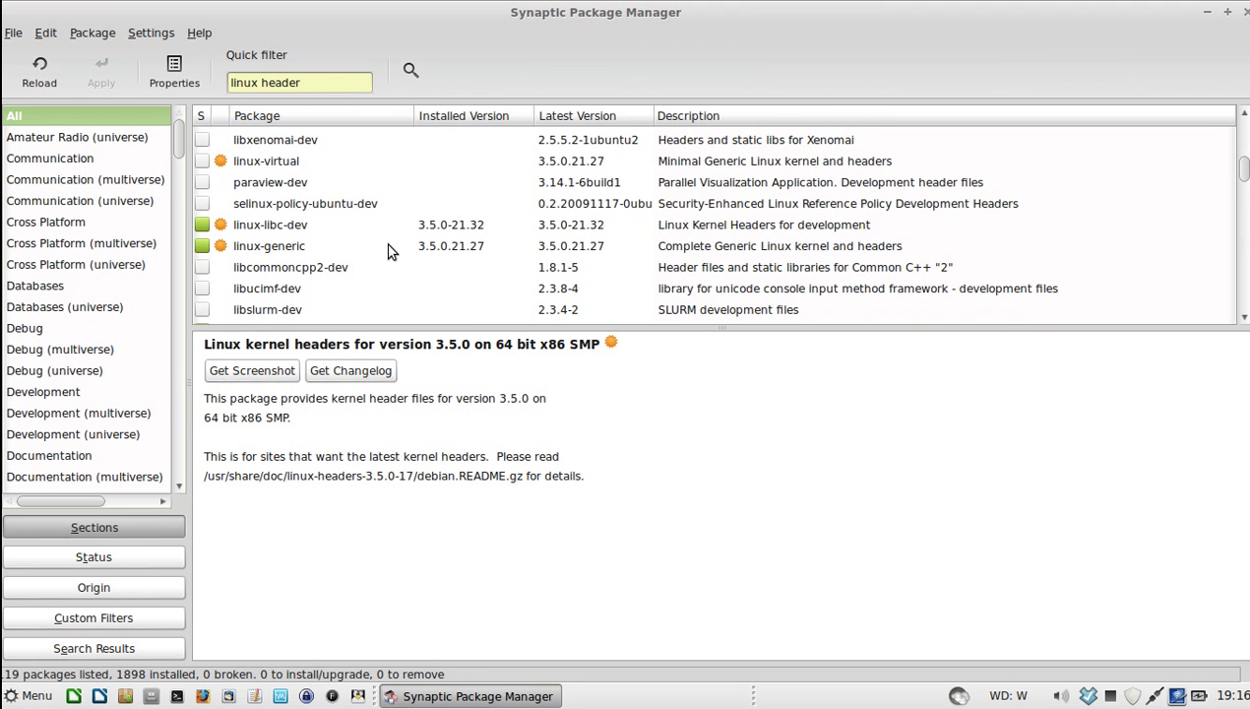
pyautogui.scroll(-2, 391, 248)
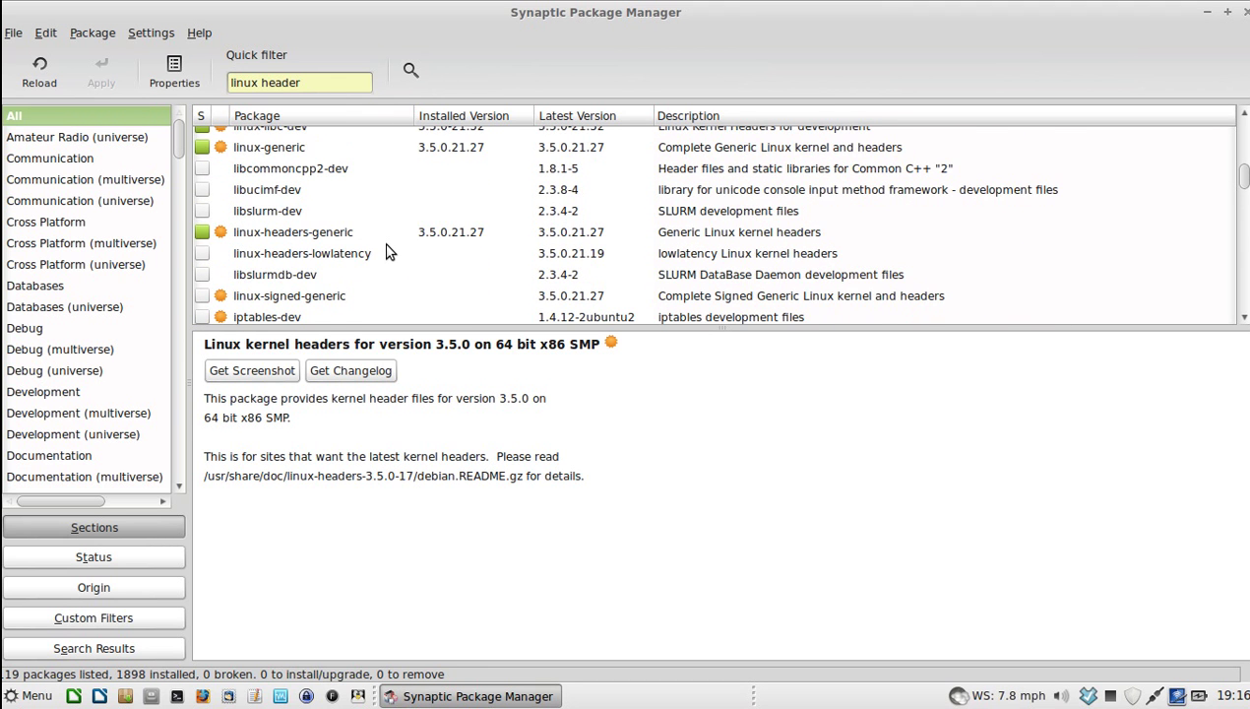
pyautogui.scroll(-5, 387, 253)
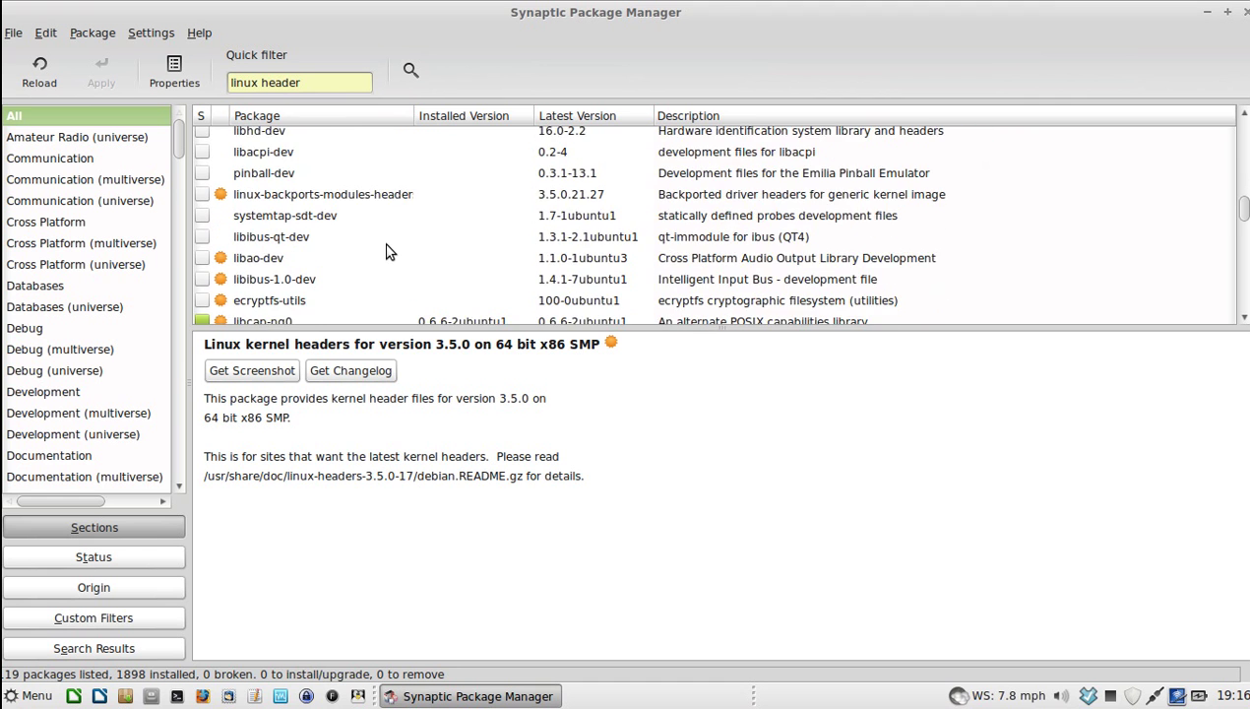
pyautogui.scroll(-1, 387, 252)
pyautogui.click(285, 256)
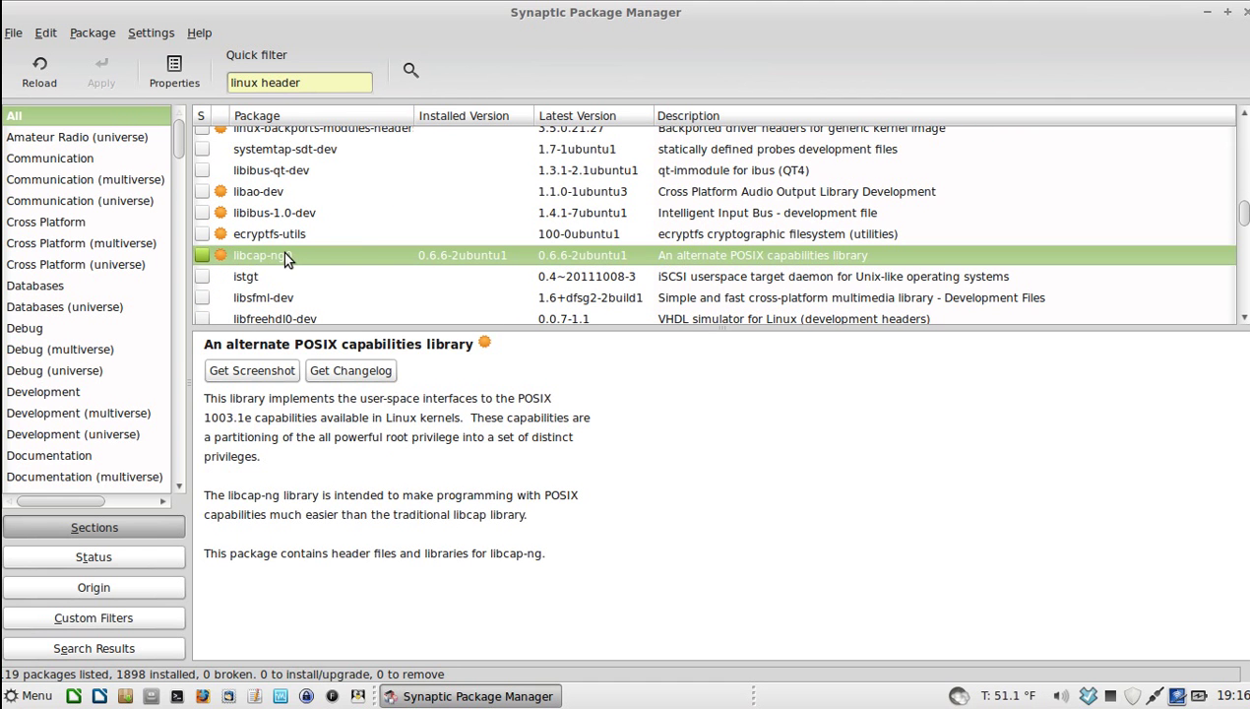
pyautogui.scroll(-3, 361, 258)
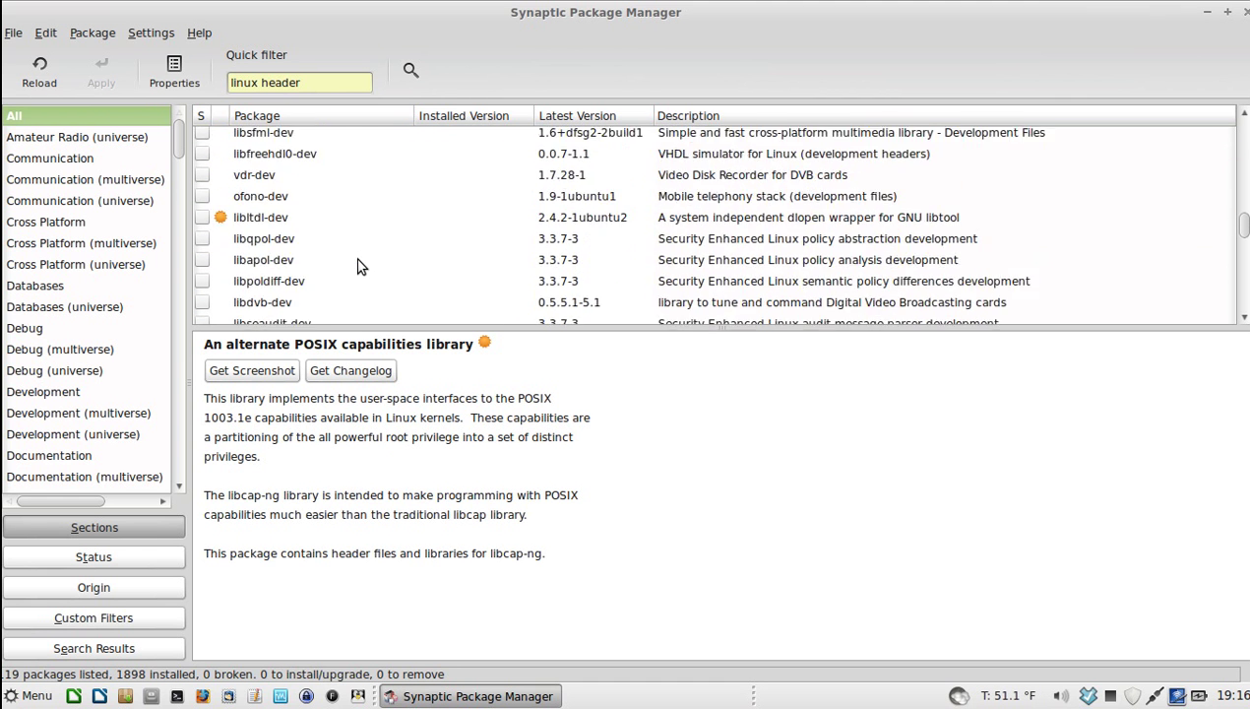
pyautogui.scroll(-3, 361, 263)
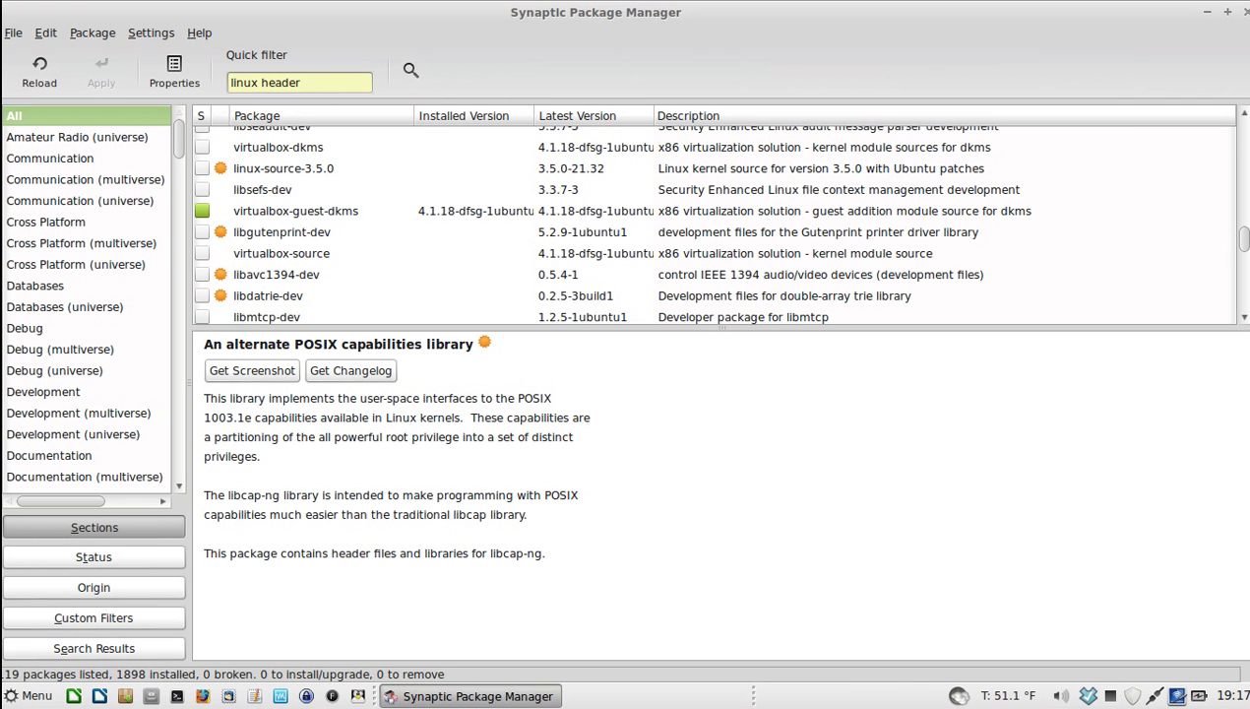
# - Browse the package sections, showing Fonts and then Graphics (universe)
pyautogui.scroll(-4, 109, 382)
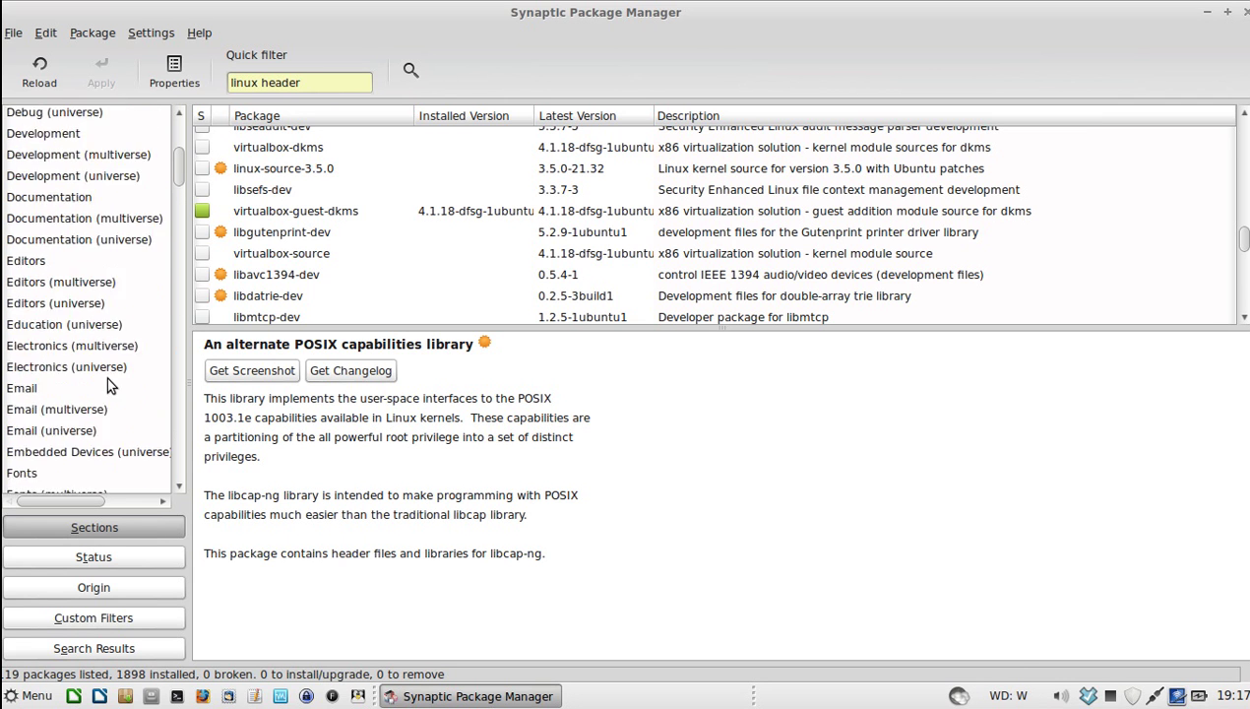
pyautogui.scroll(-2, 110, 384)
pyautogui.click(64, 369)
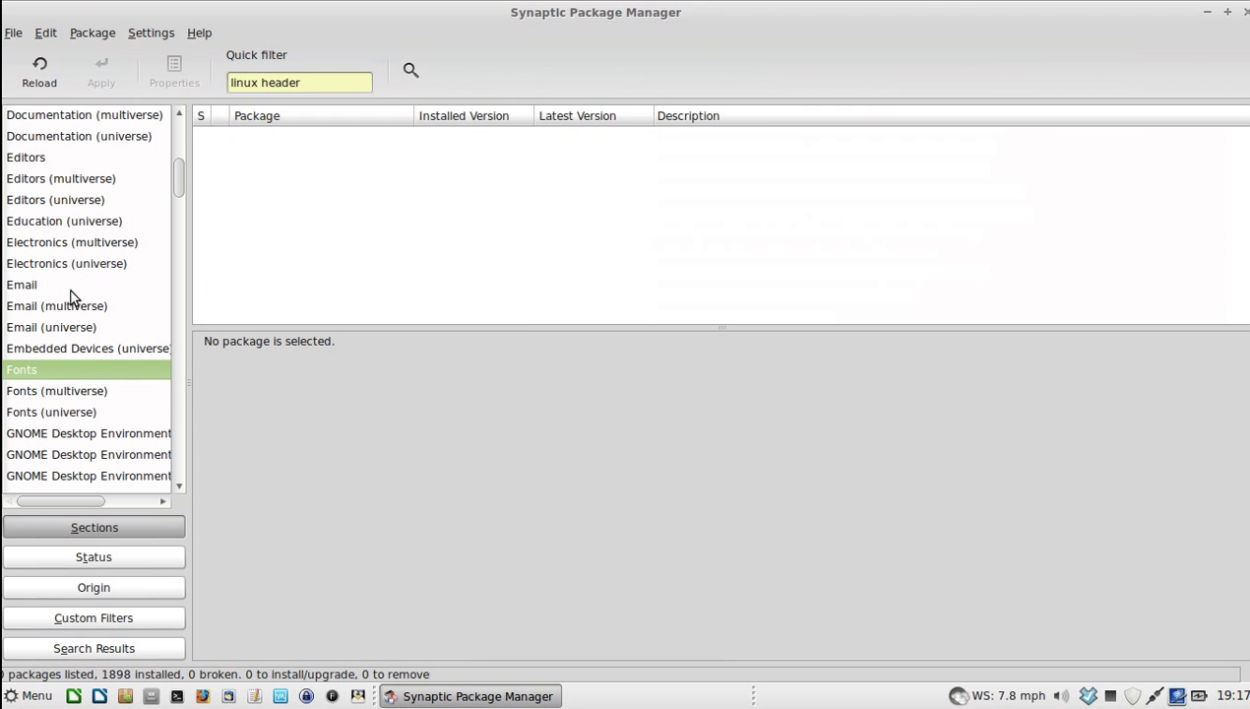
pyautogui.scroll(-7, 79, 297)
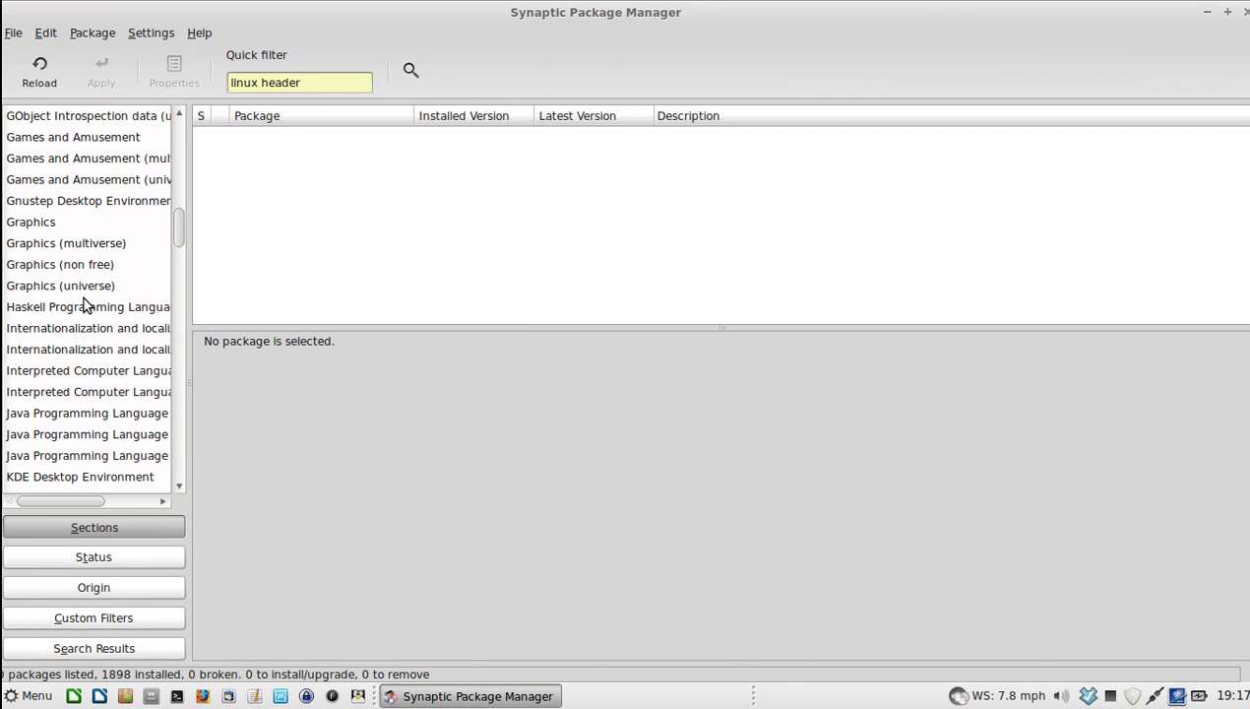
pyautogui.scroll(-2, 83, 298)
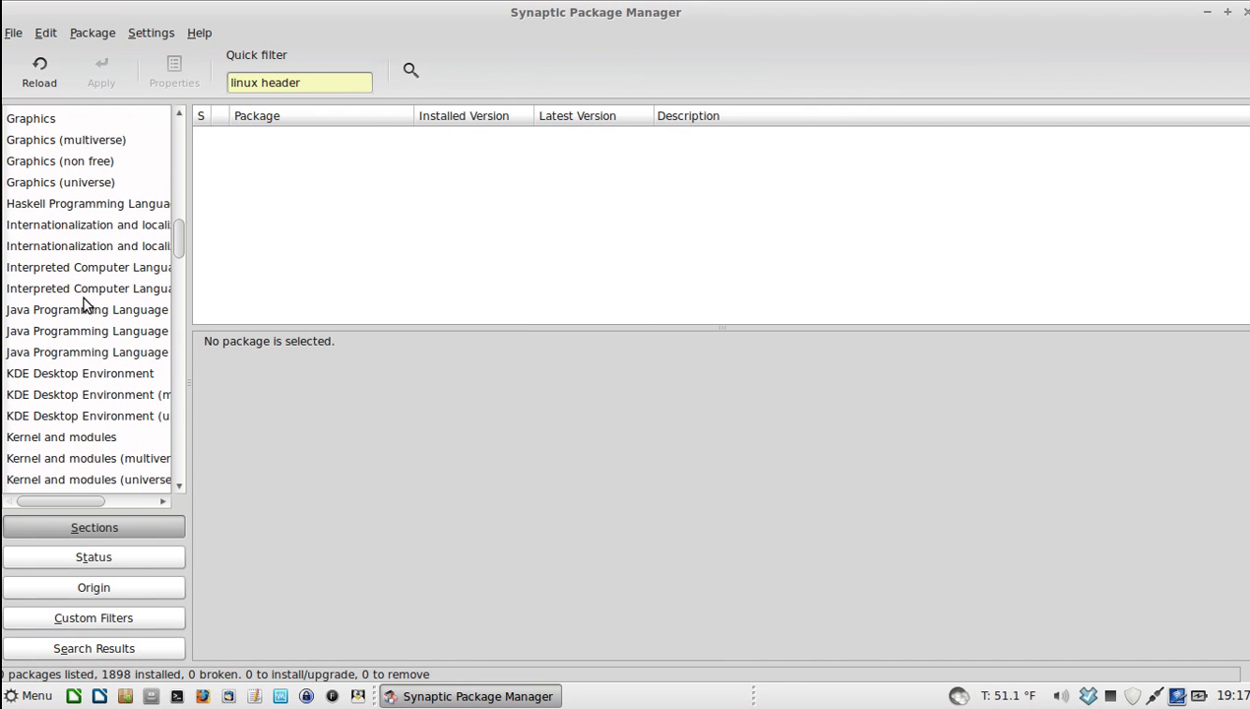
pyautogui.click(41, 187)
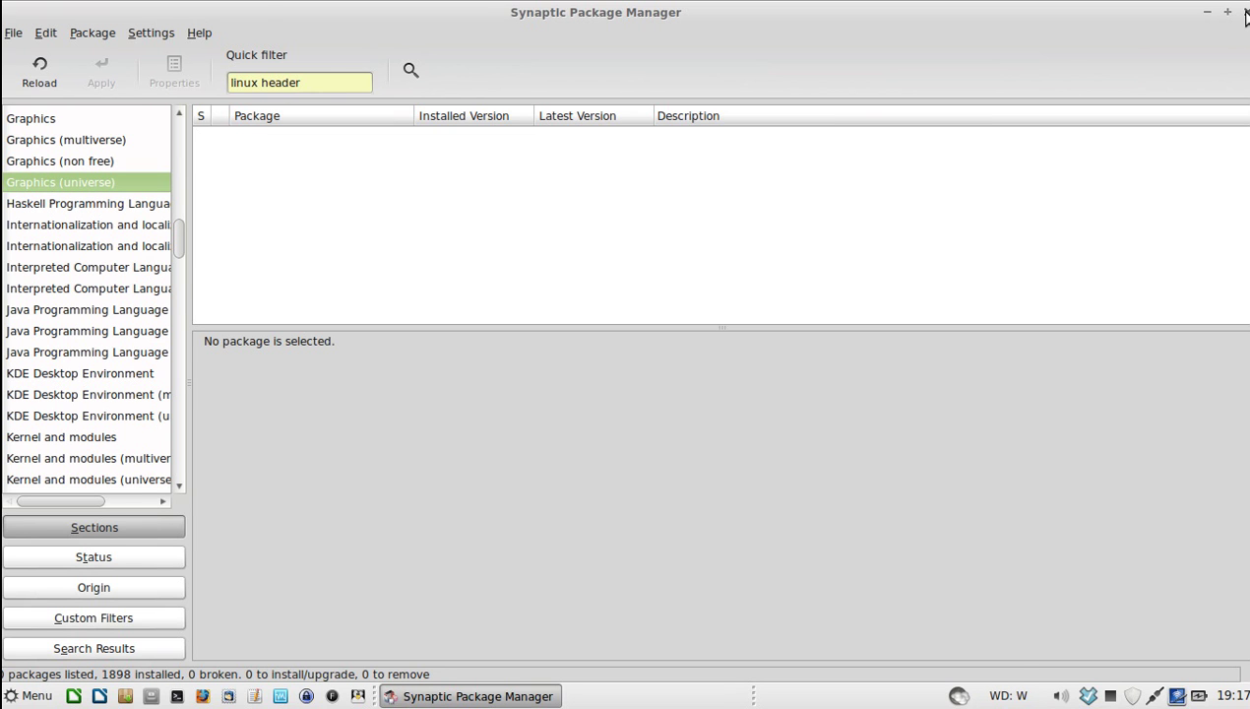
# - Clear the "linux header" text from the quick filter so the whole Graphics (universe) section is listed
pyautogui.doubleClick(358, 85)
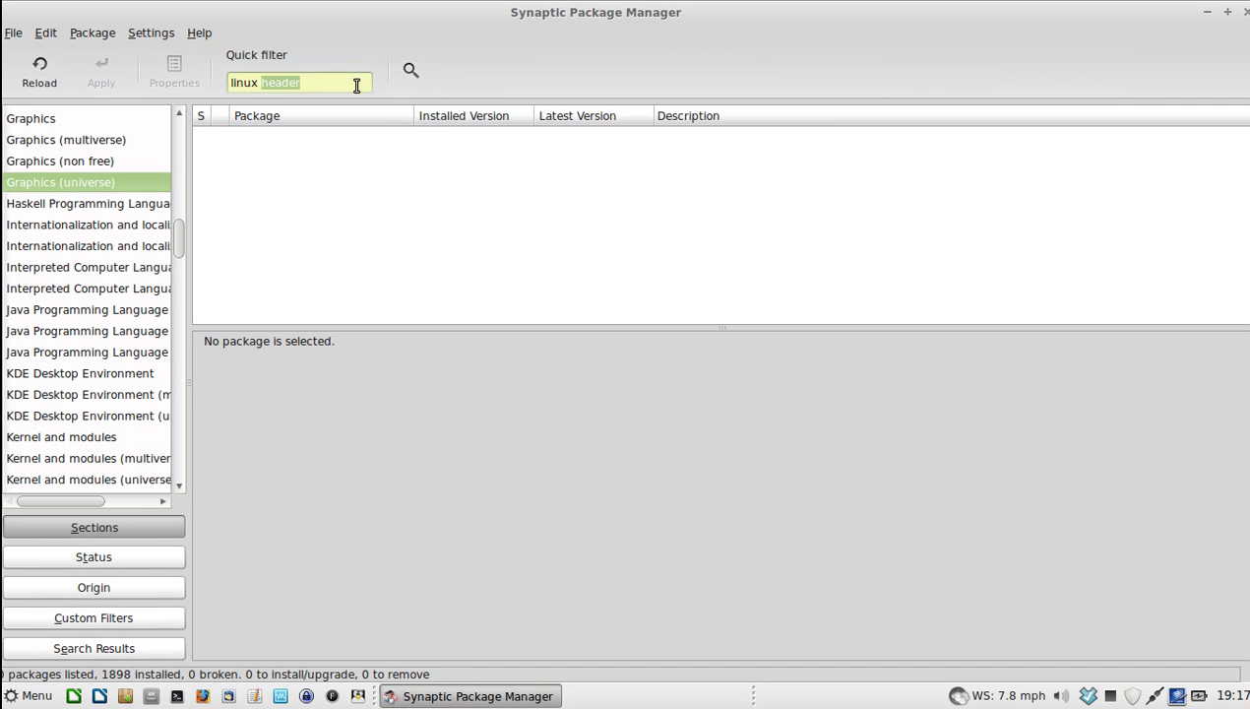
pyautogui.press('BackSpace')
pyautogui.press('BackSpace')
pyautogui.press('BackSpace')
pyautogui.press('BackSpace')
pyautogui.press('BackSpace')
pyautogui.press('BackSpace')
pyautogui.press('BackSpace')
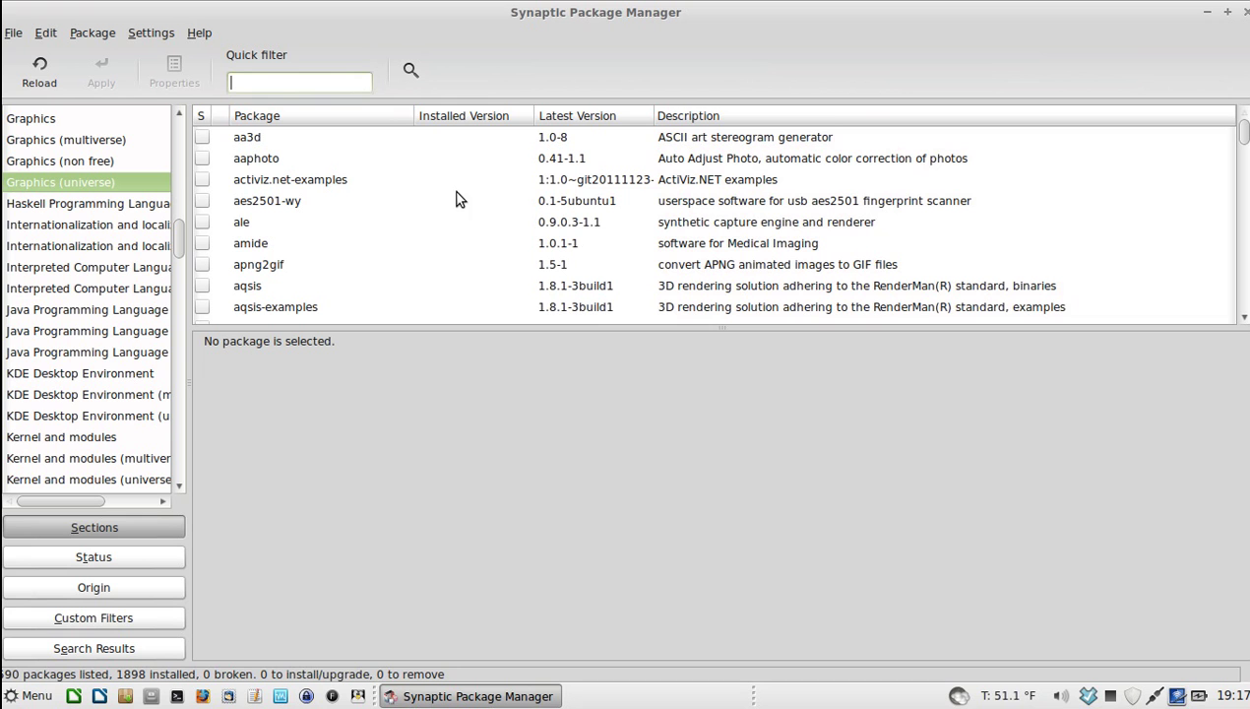
# - View the description of the ale package and look through the other Graphics (universe) packages
pyautogui.click(268, 222)
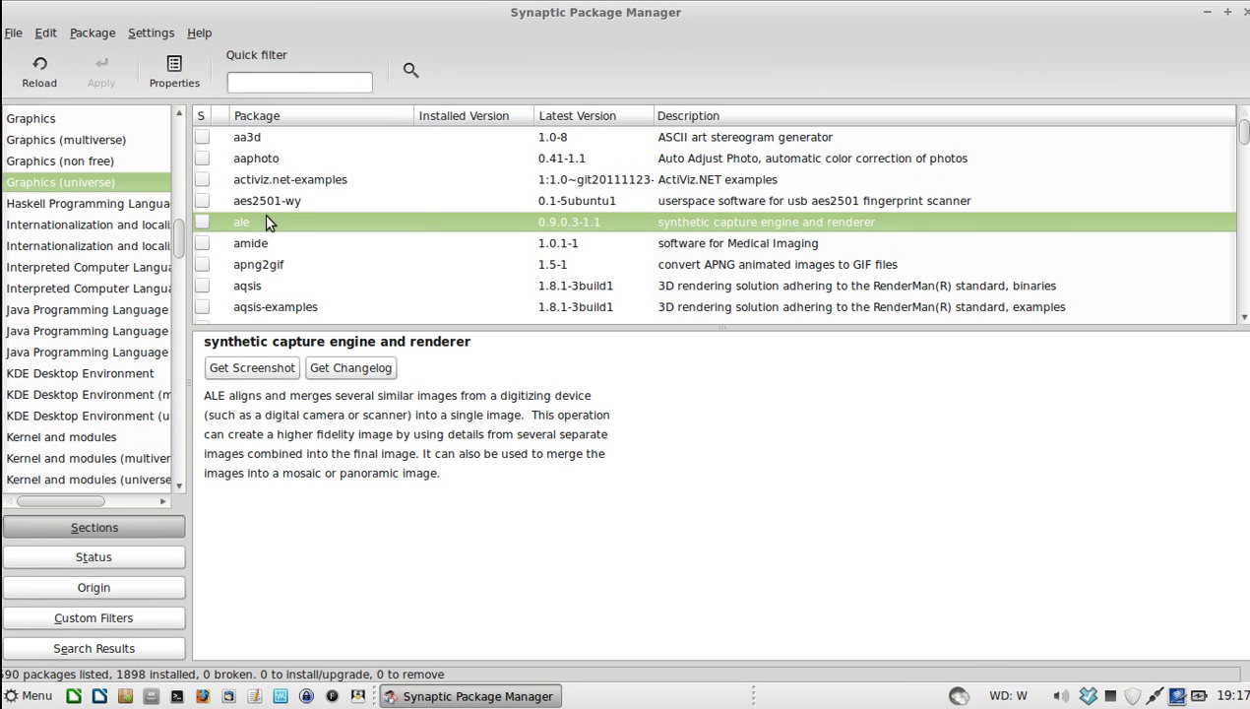
pyautogui.scroll(-5, 301, 242)
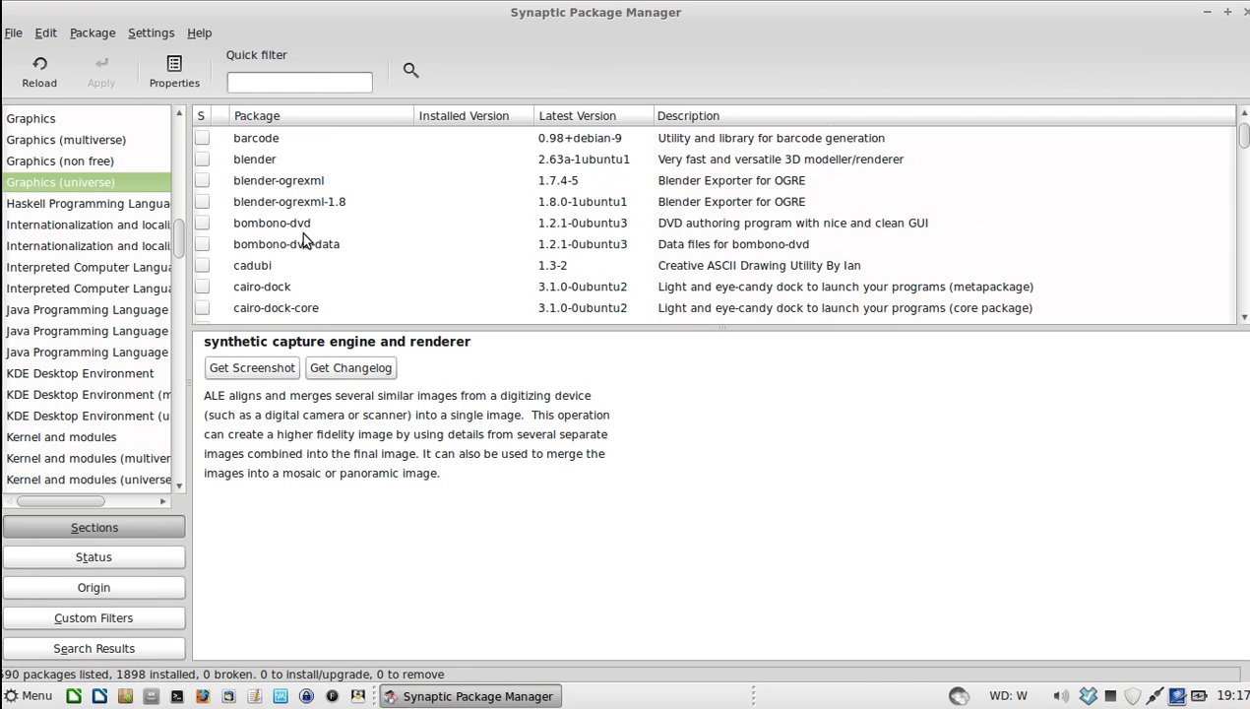
pyautogui.scroll(-2, 303, 242)
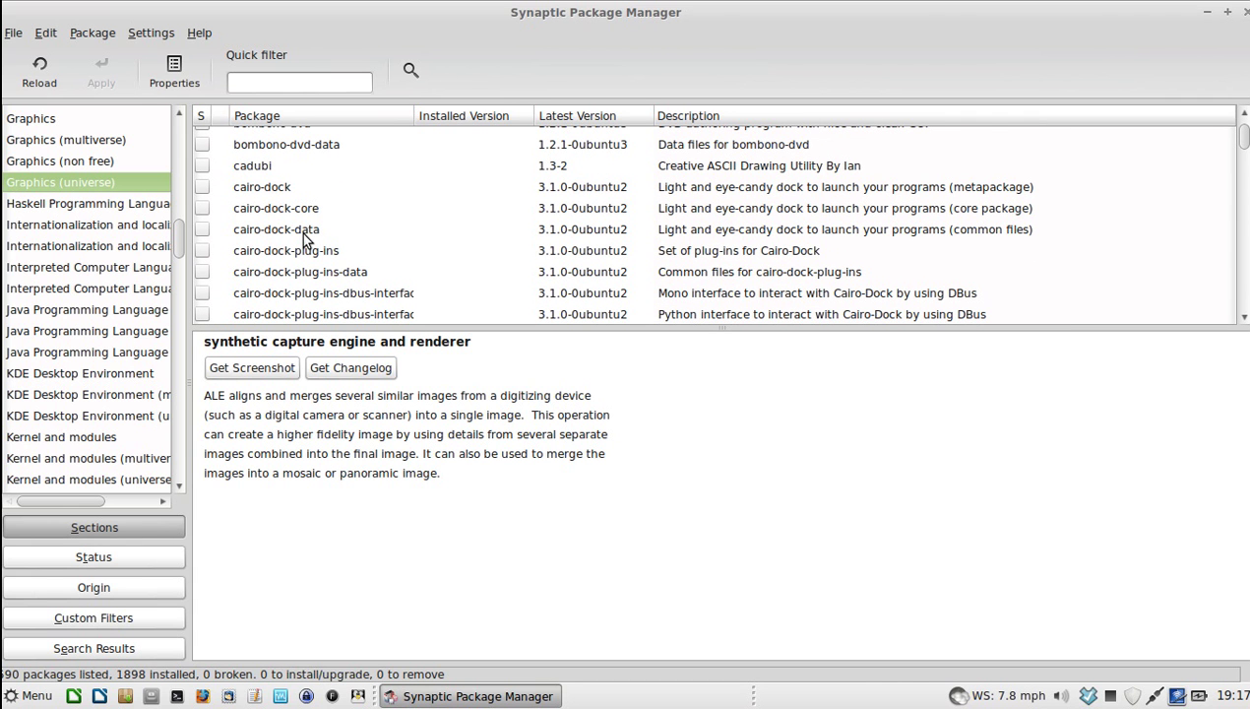